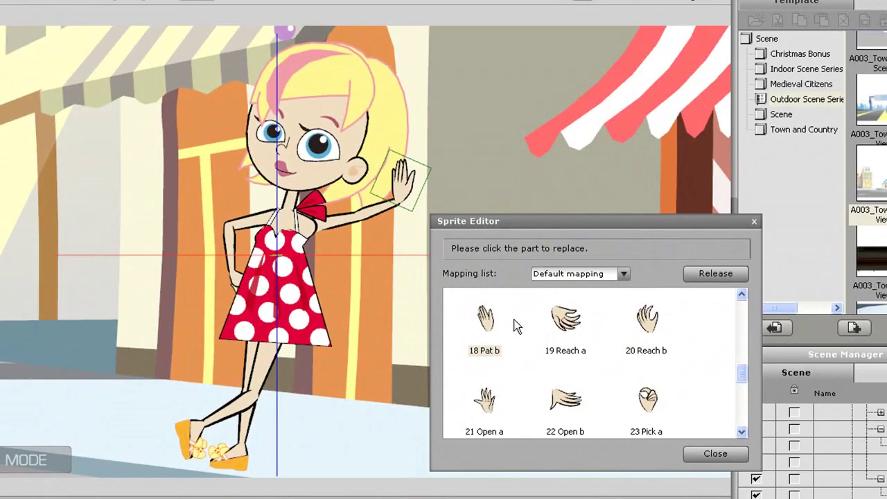
# - Try several raised-hand sprites and settle on 05 Victory a
pyautogui.click(509, 321)
pyautogui.click(576, 339)
pyautogui.click(575, 402)
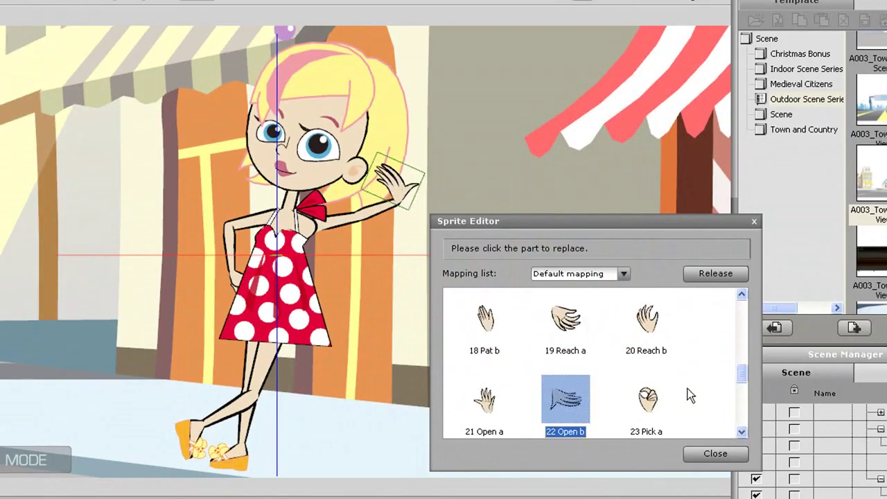
pyautogui.click(659, 411)
pyautogui.moveTo(741, 375)
pyautogui.mouseDown()
pyautogui.moveTo(742, 401)
pyautogui.moveTo(741, 390)
pyautogui.mouseUp()
pyautogui.click(653, 378)
pyautogui.click(568, 379)
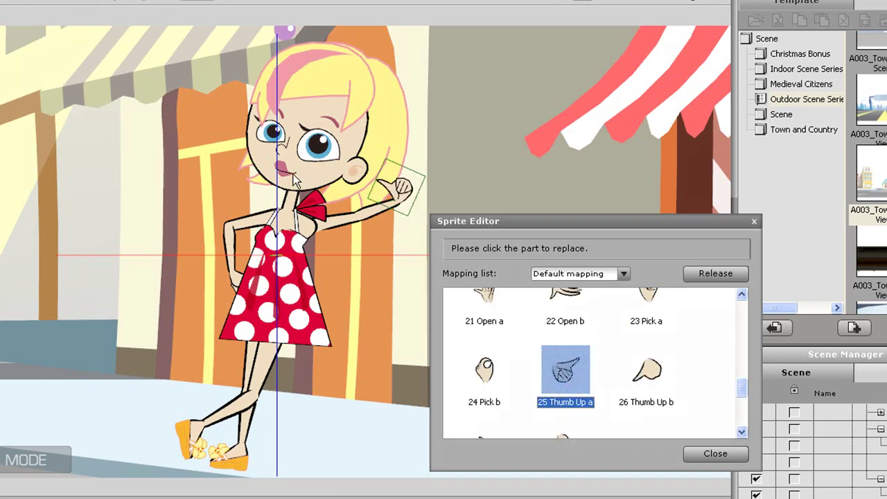
pyautogui.moveTo(742, 390); pyautogui.dragTo(743, 313)
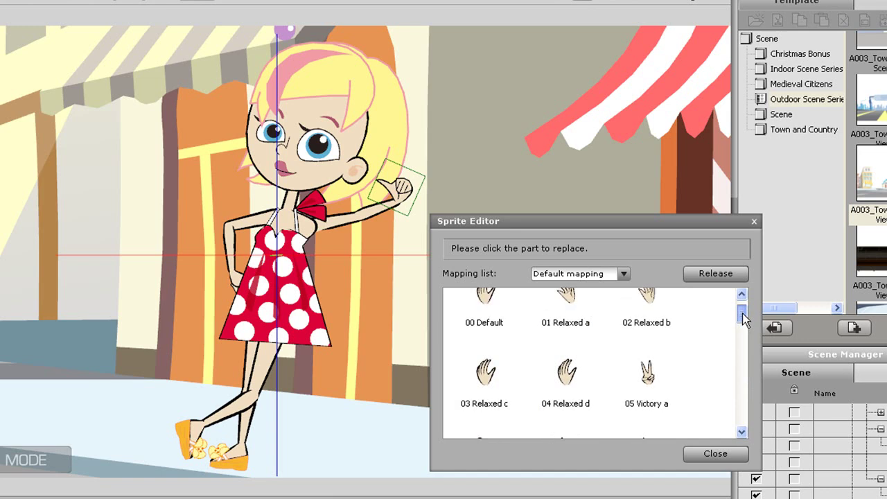
pyautogui.click(652, 373)
# - Make one eye a 02 Tight Close wink and the other eye 12 Smiley
pyautogui.click(314, 147)
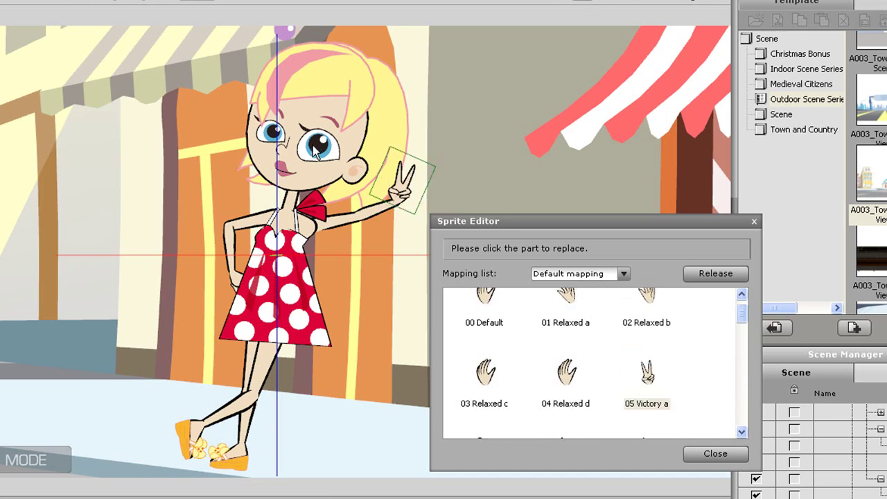
pyautogui.click(580, 320)
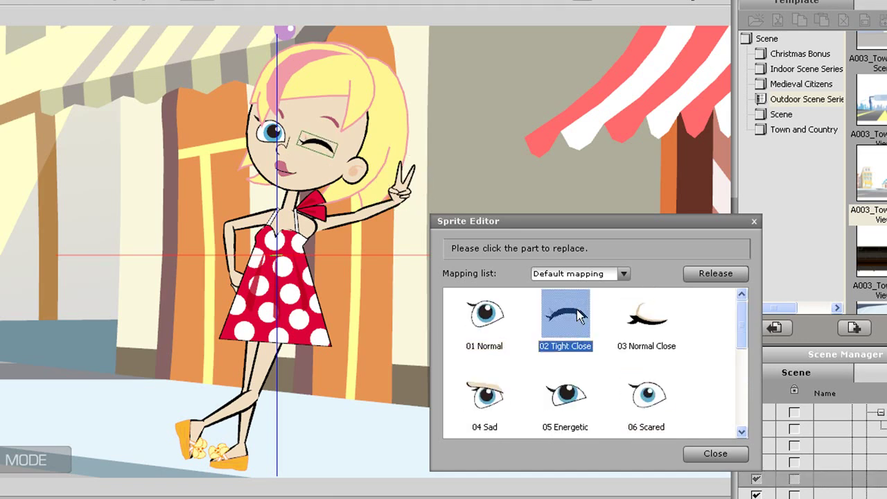
pyautogui.click(277, 138)
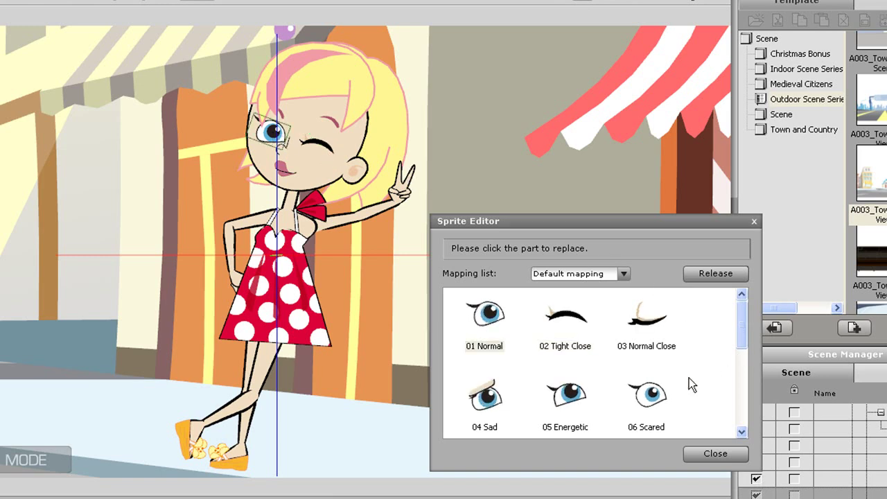
pyautogui.click(647, 396)
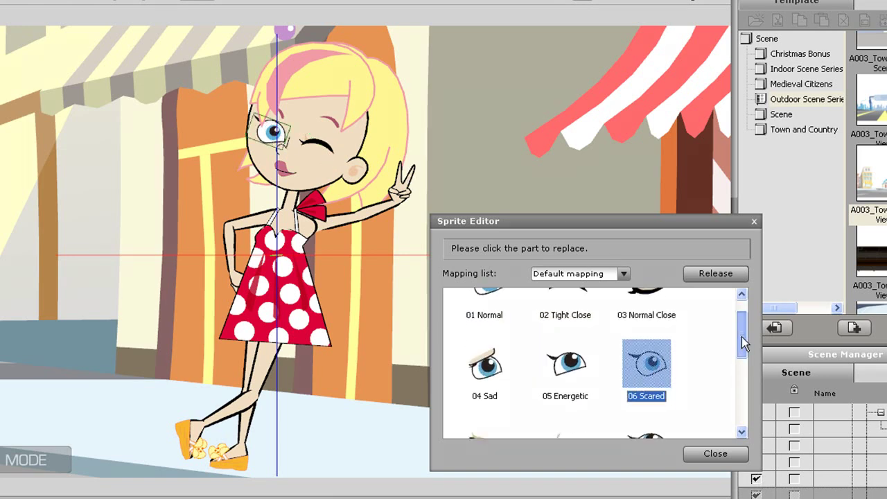
pyautogui.moveTo(742, 337); pyautogui.dragTo(722, 384)
pyautogui.click(652, 380)
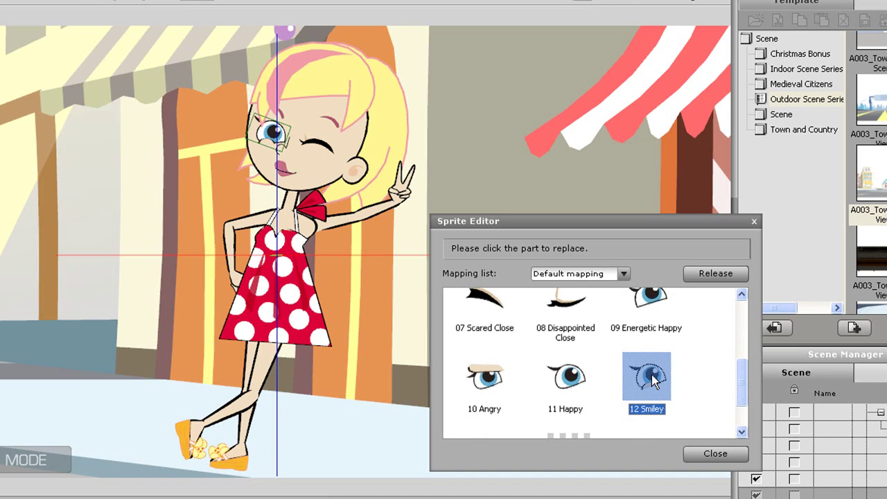
pyautogui.click(286, 173)
# - Give the mouth 03 Raise Lip Edges and replace the 00 Default hand with handgesture's '00 default' image
pyautogui.click(644, 321)
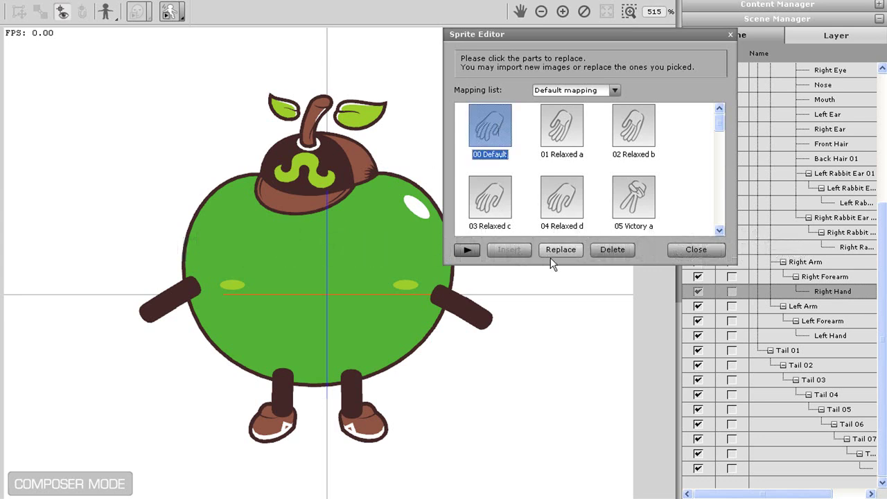
pyautogui.click(561, 250)
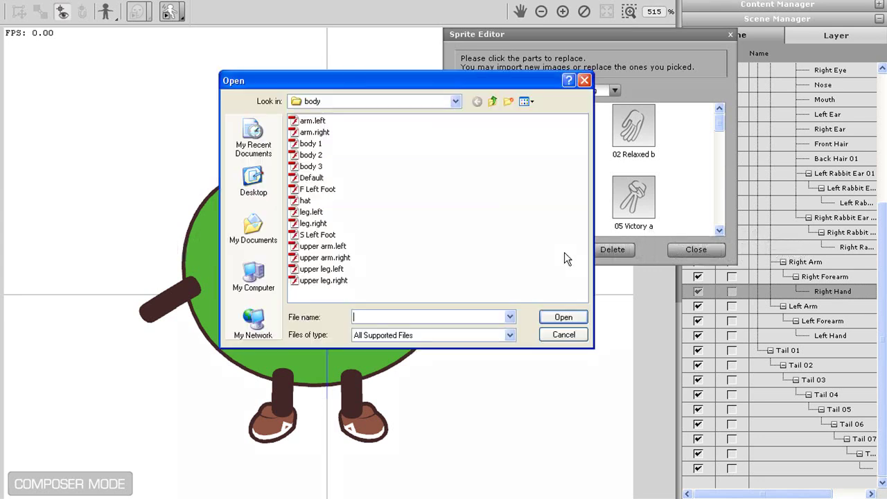
pyautogui.click(492, 102)
pyautogui.doubleClick(320, 143)
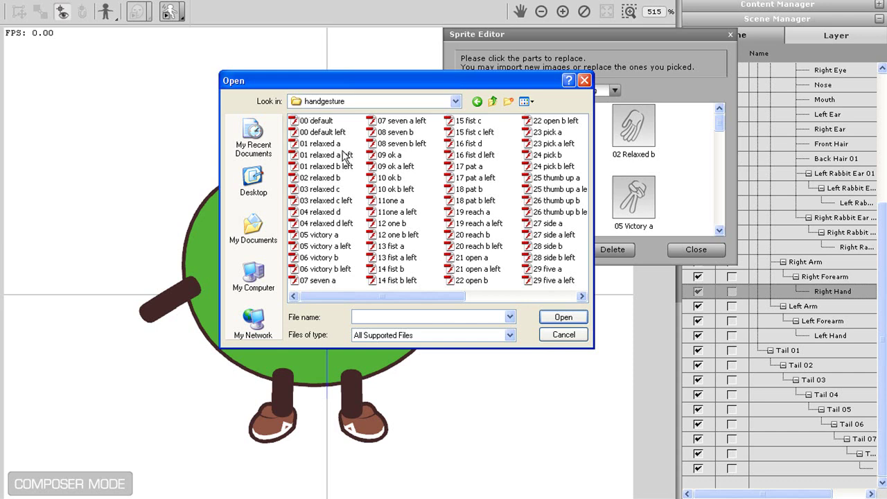
pyautogui.click(323, 123)
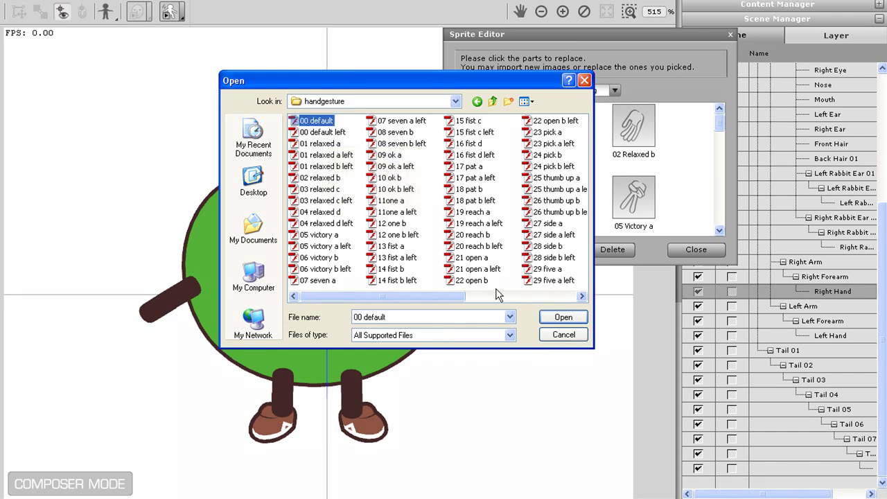
pyautogui.click(564, 317)
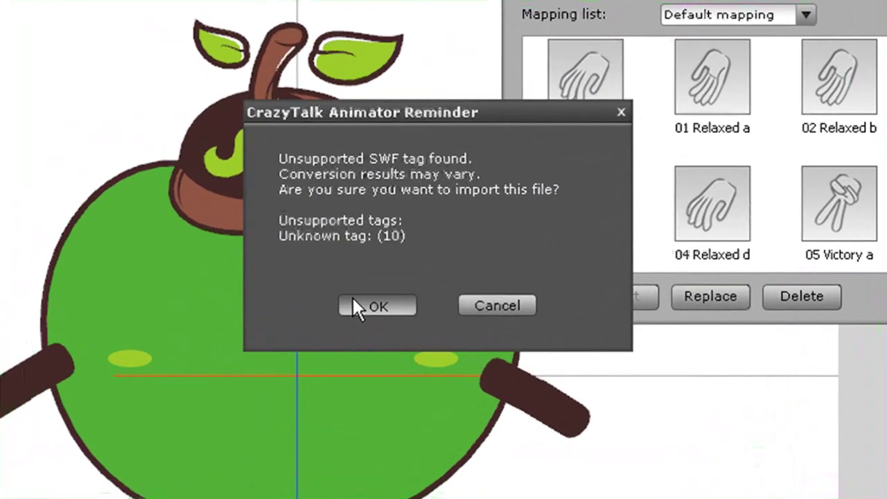
pyautogui.click(355, 305)
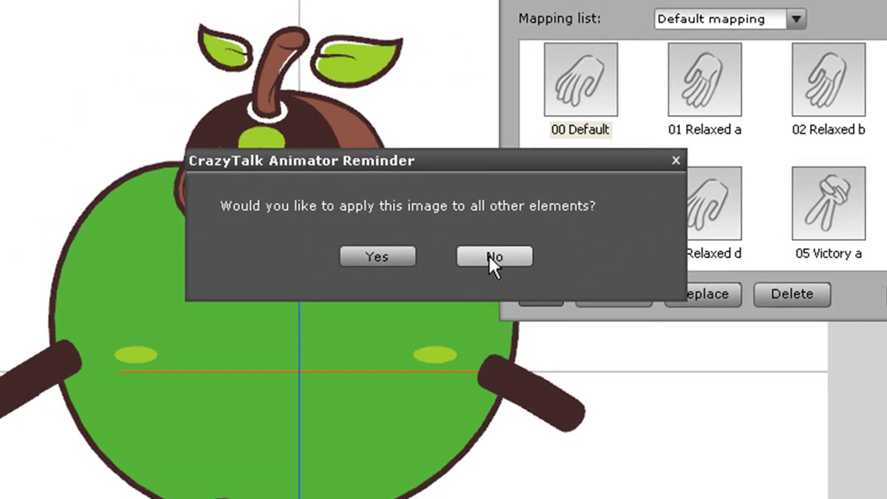
pyautogui.click(490, 258)
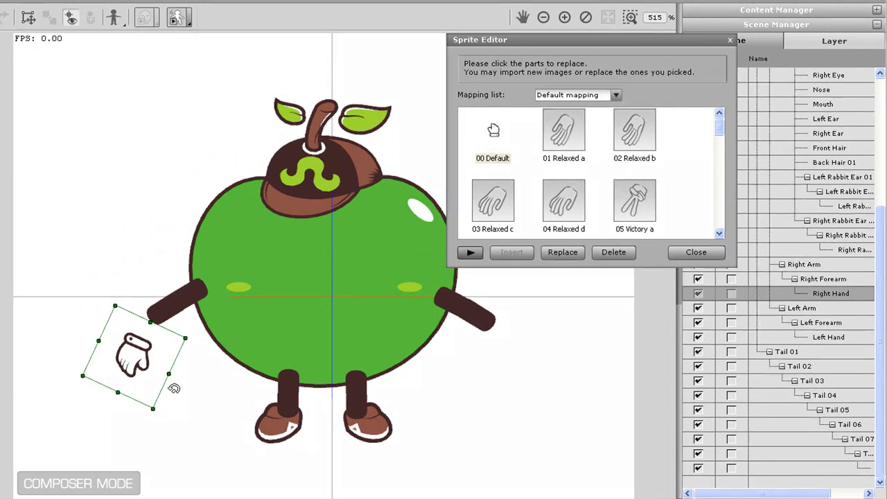
# - Tilt the glove hand, import '01 relaxed a' for 01 Relaxed a, and begin replacing 02 Relaxed b
pyautogui.moveTo(173, 390)
pyautogui.mouseDown()
pyautogui.moveTo(147, 394)
pyautogui.moveTo(179, 386)
pyautogui.mouseUp()
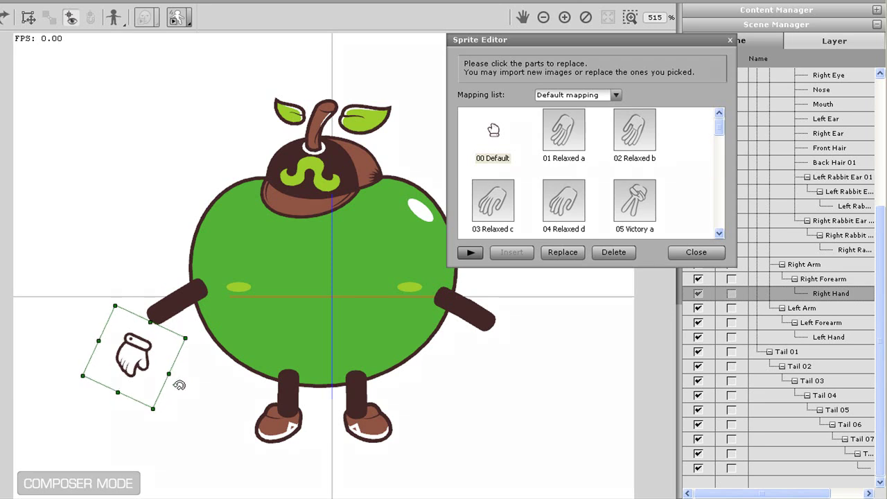
pyautogui.click(572, 132)
pyautogui.click(563, 253)
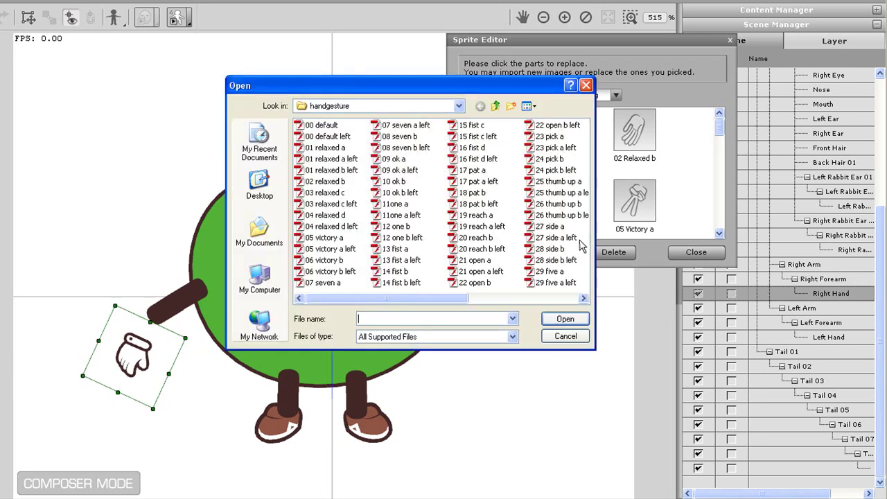
pyautogui.click(529, 105)
pyautogui.click(554, 119)
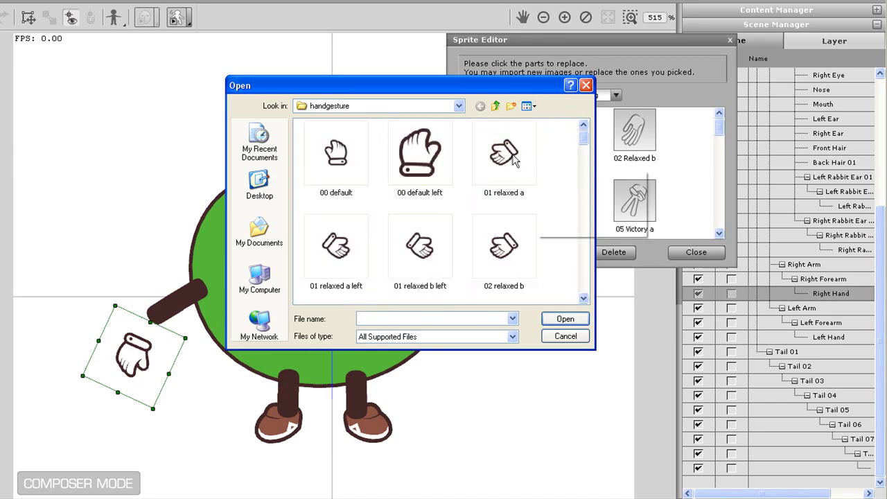
pyautogui.click(517, 161)
pyautogui.click(565, 319)
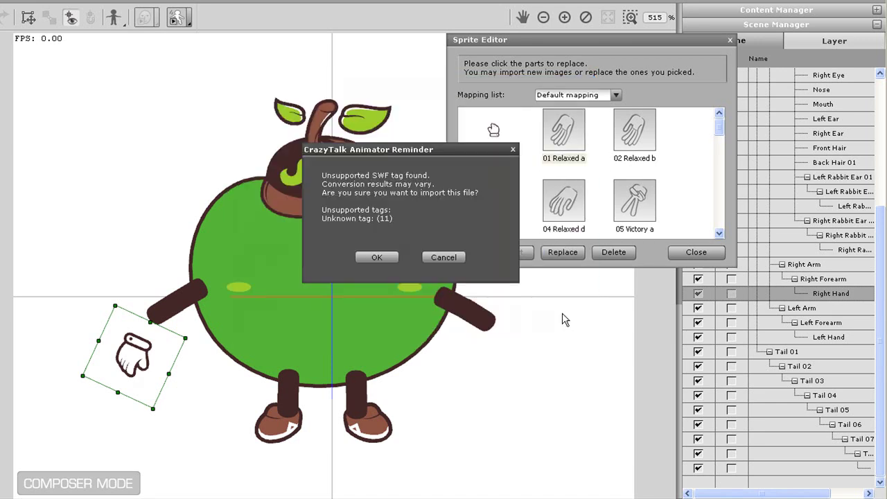
pyautogui.click(379, 256)
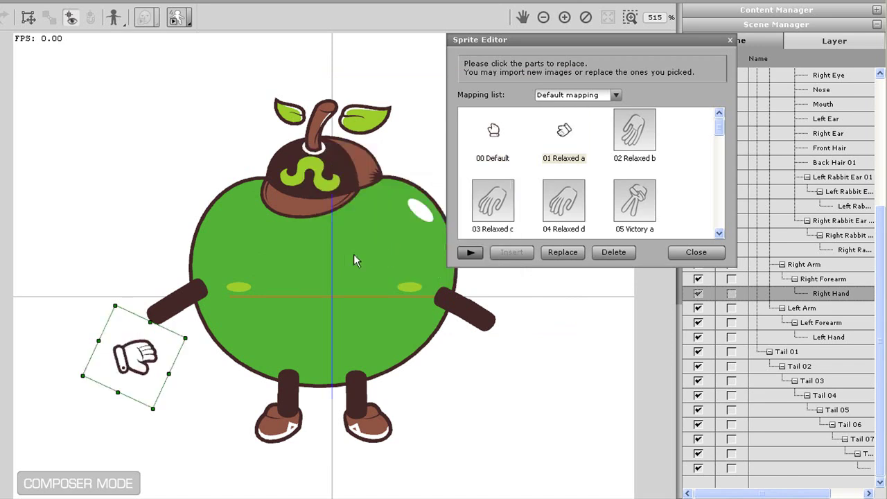
pyautogui.click(632, 139)
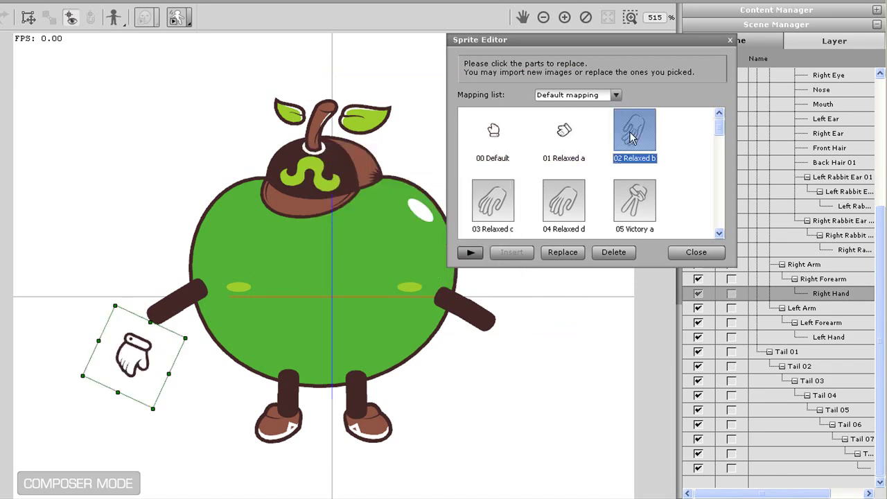
pyautogui.click(558, 254)
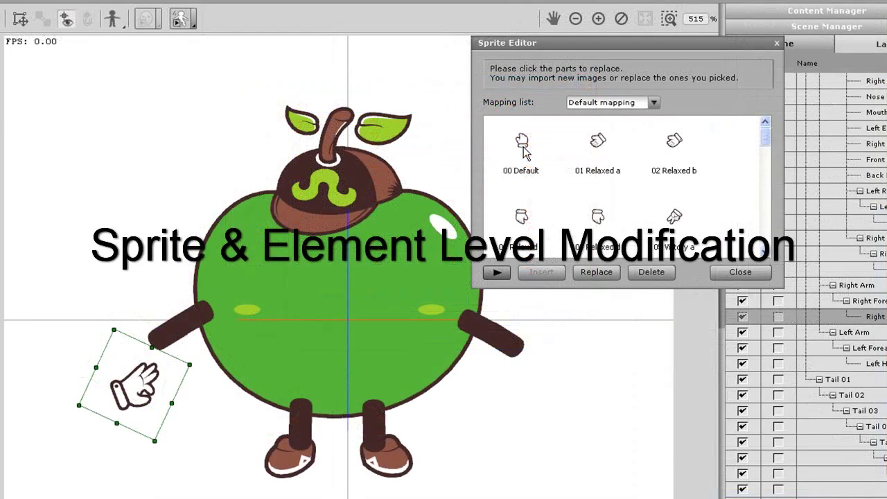
# - Preview the imported hand gestures, from 00 Default through Victory, OK and 11 One a
pyautogui.click(521, 146)
pyautogui.click(521, 217)
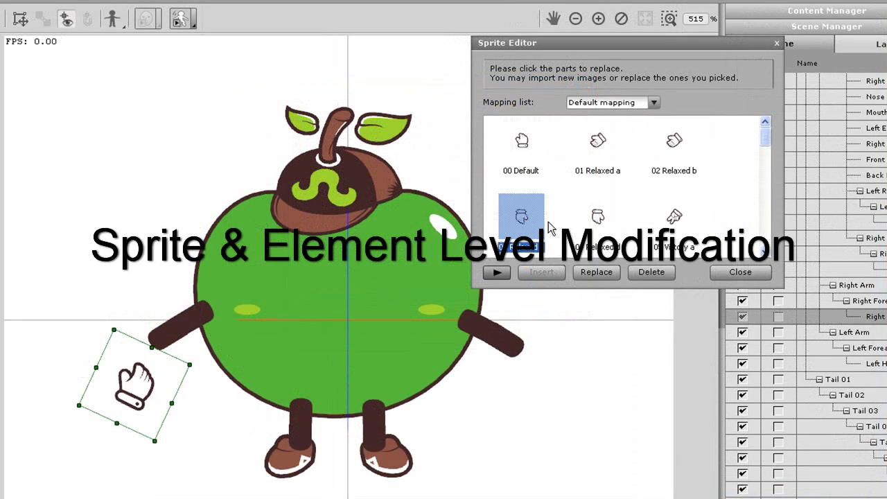
pyautogui.click(598, 216)
pyautogui.click(668, 232)
pyautogui.click(766, 252)
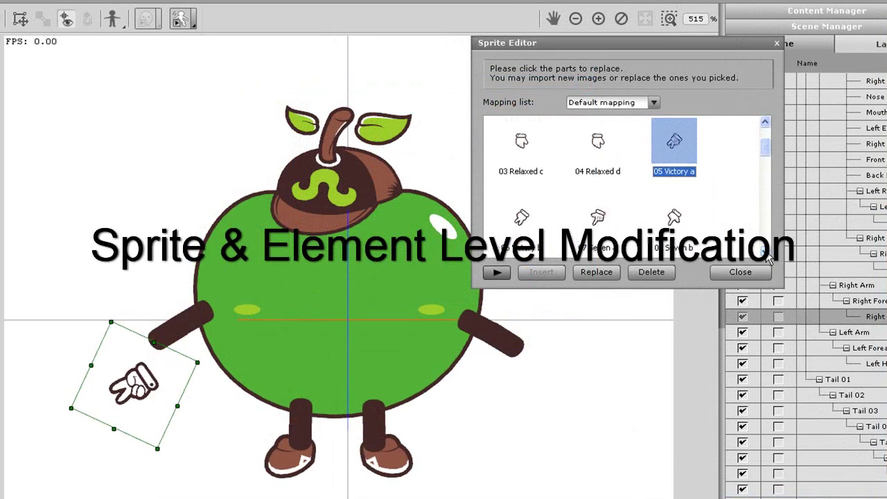
pyautogui.click(765, 252)
pyautogui.click(674, 220)
pyautogui.click(598, 218)
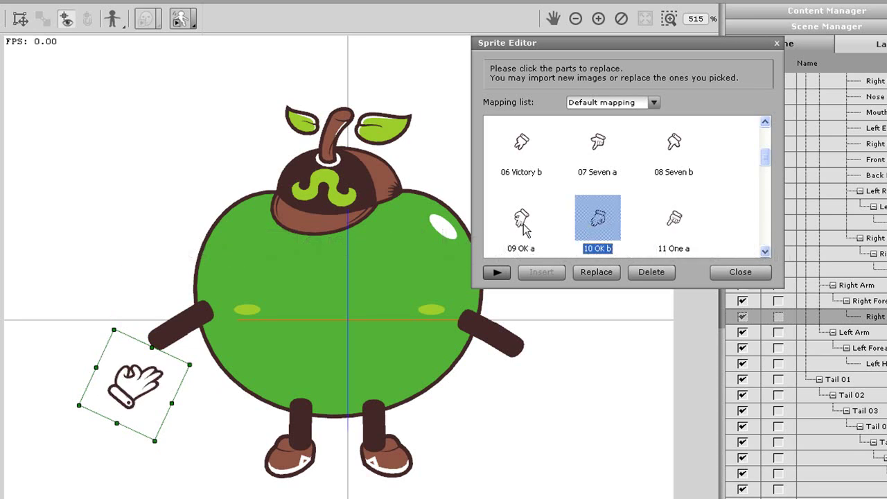
pyautogui.click(521, 218)
pyautogui.click(522, 143)
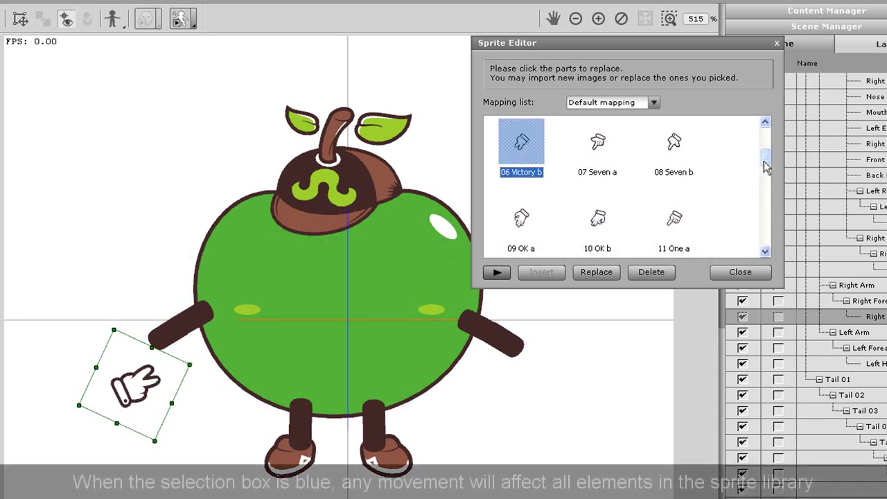
pyautogui.moveTo(764, 163); pyautogui.dragTo(767, 137)
# - Return the hand to 00 Default and attach it to the end of the arm
pyautogui.click(527, 147)
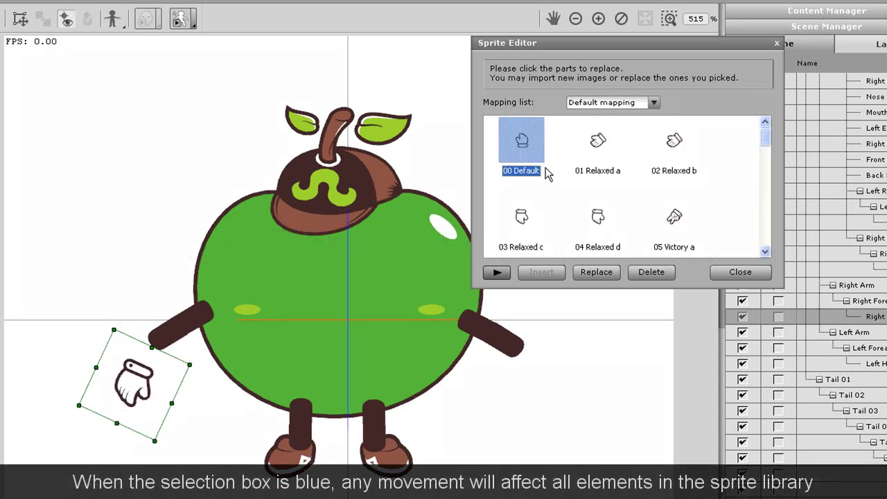
pyautogui.click(741, 273)
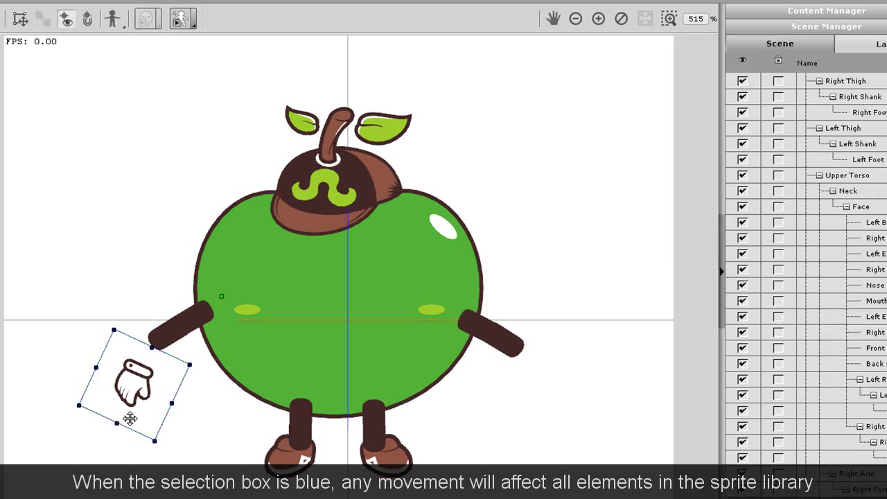
pyautogui.moveTo(135, 395); pyautogui.dragTo(150, 372)
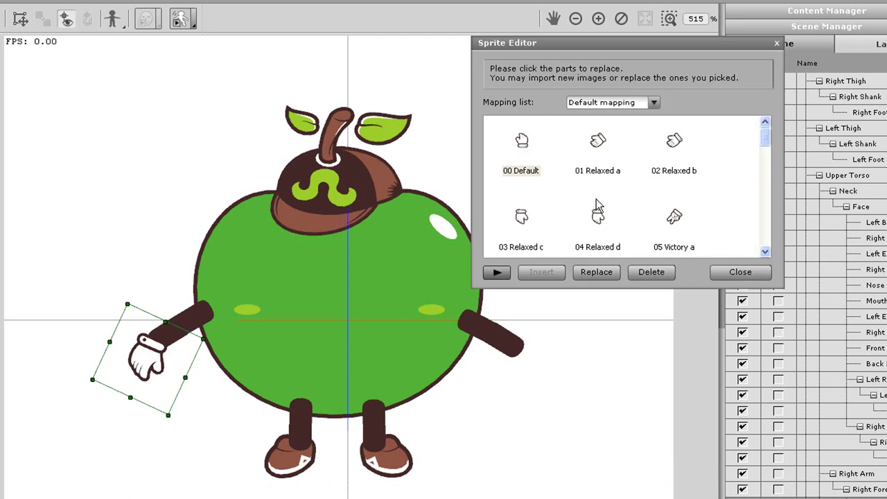
# - Angle the default, Relaxed a, Relaxed b and Relaxed d hand sprites to fit the arm
pyautogui.click(596, 149)
pyautogui.click(520, 220)
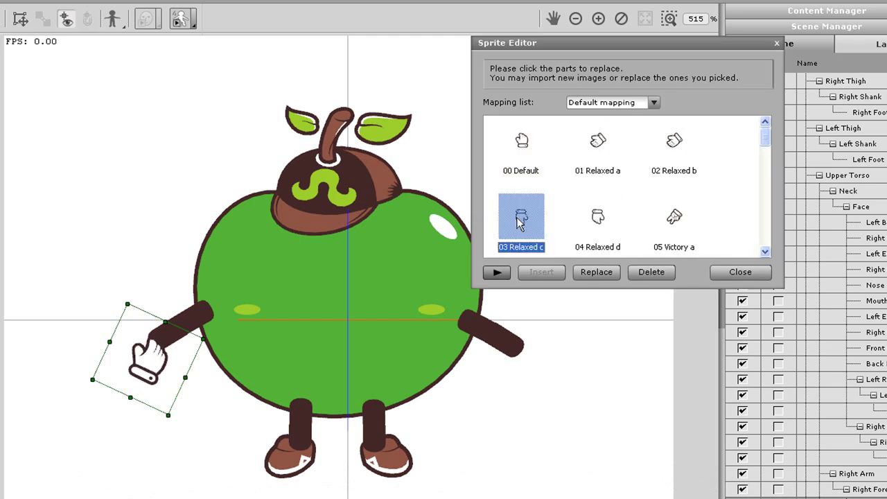
pyautogui.click(522, 149)
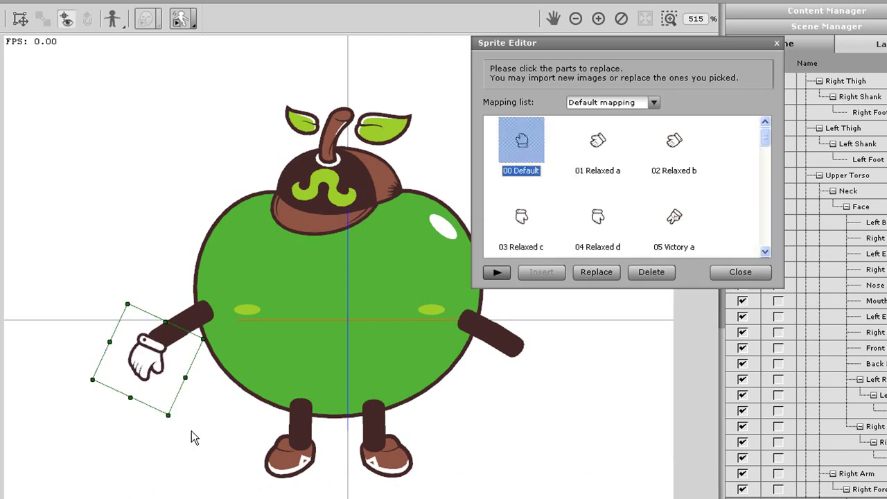
pyautogui.moveTo(184, 402); pyautogui.dragTo(152, 368)
pyautogui.click(604, 172)
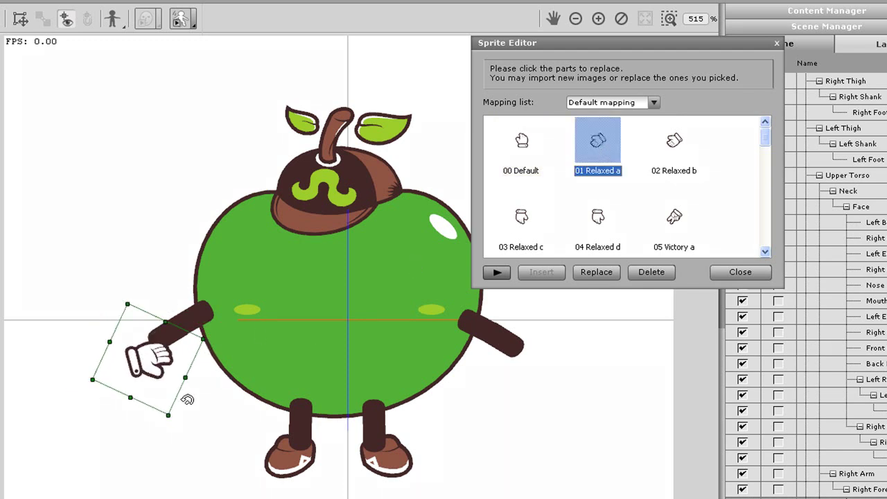
pyautogui.moveTo(187, 400); pyautogui.dragTo(142, 356)
pyautogui.click(673, 149)
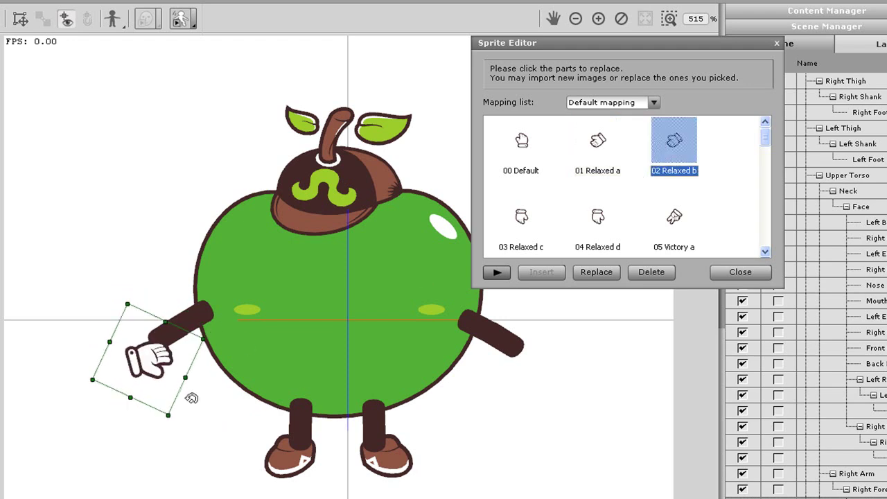
pyautogui.moveTo(192, 399); pyautogui.dragTo(102, 341)
pyautogui.click(598, 219)
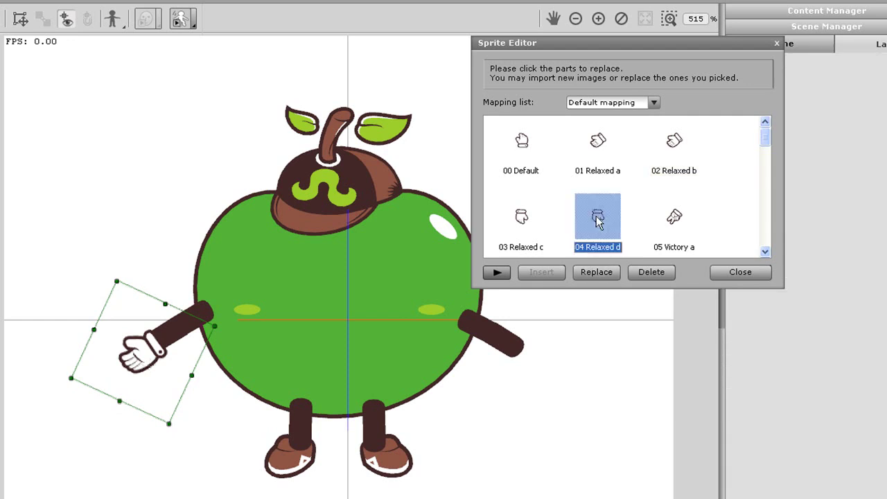
pyautogui.moveTo(188, 394); pyautogui.dragTo(139, 346)
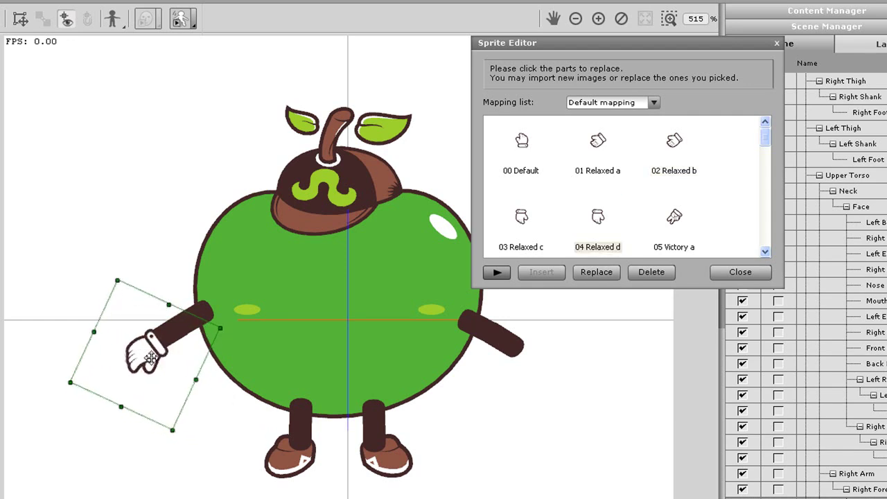
# - Close the Sprite Editor and select the character's Left Hand
pyautogui.click(740, 272)
pyautogui.scroll(-4, 863, 339)
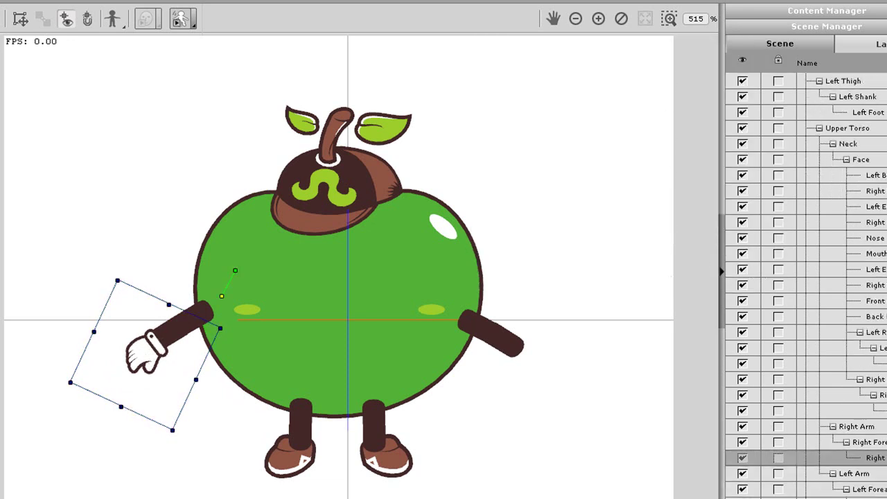
pyautogui.click(860, 333)
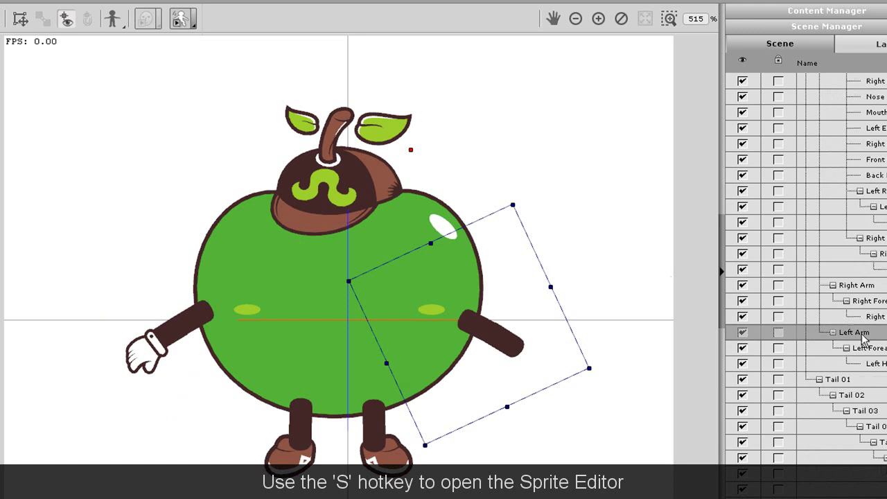
pyautogui.click(879, 367)
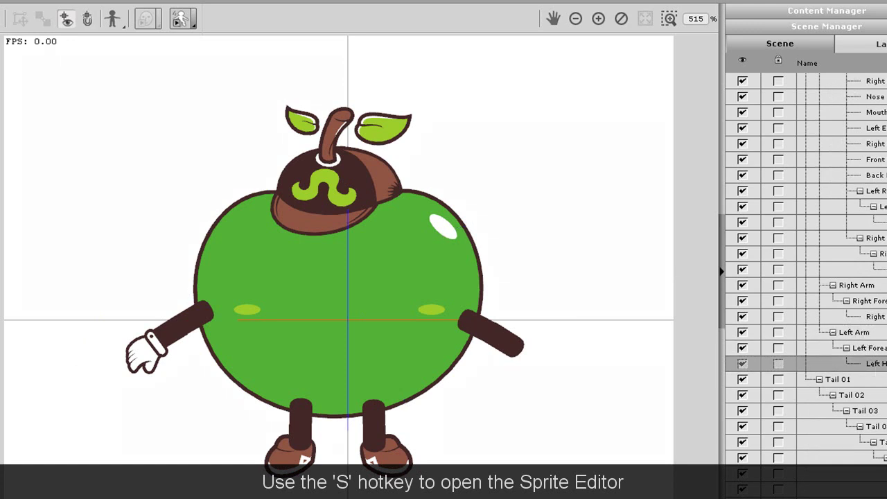
# - Replace the left hand's 00 Default sprite with '00 default left' and place it on the arm end
pyautogui.press('s')
pyautogui.click(542, 142)
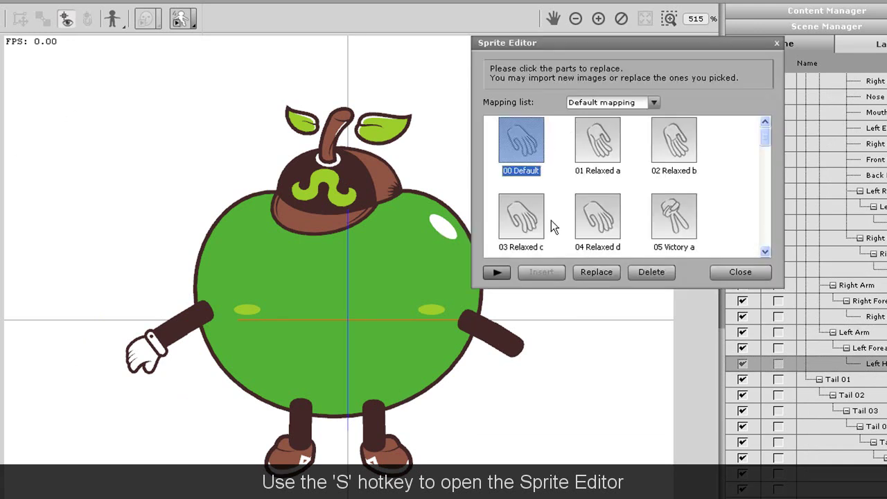
pyautogui.click(595, 272)
pyautogui.click(559, 115)
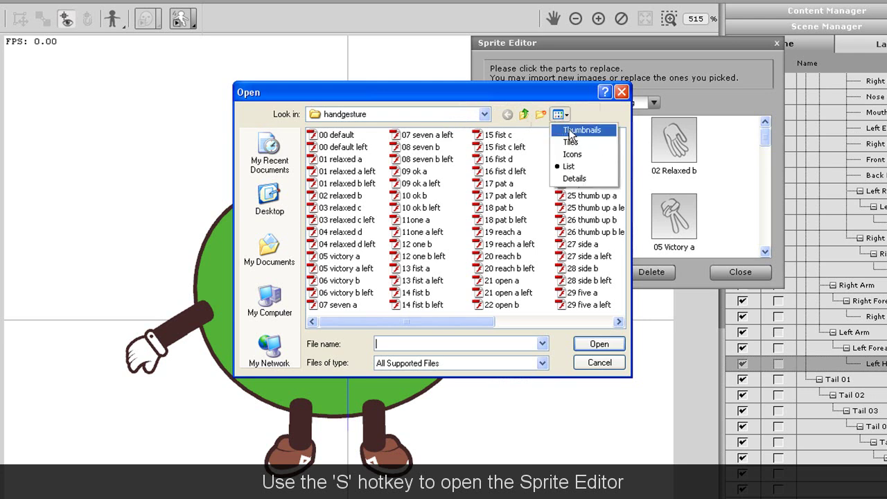
pyautogui.click(594, 131)
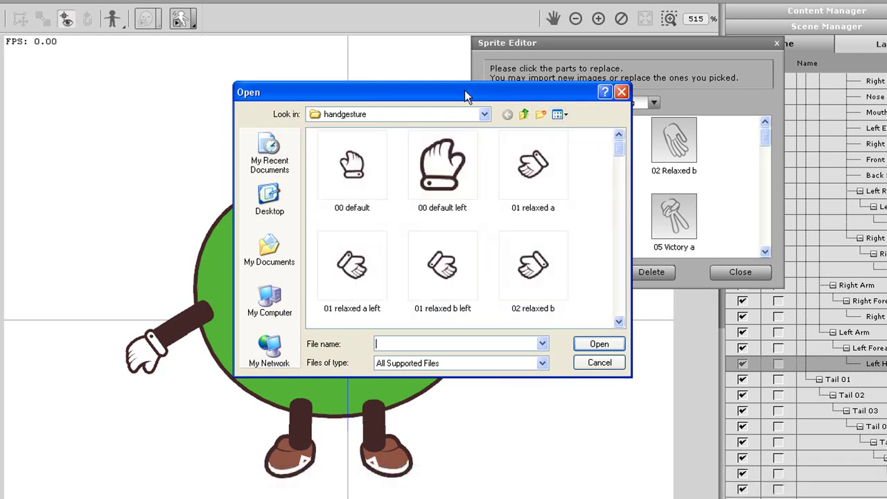
pyautogui.moveTo(464, 90); pyautogui.dragTo(679, 103)
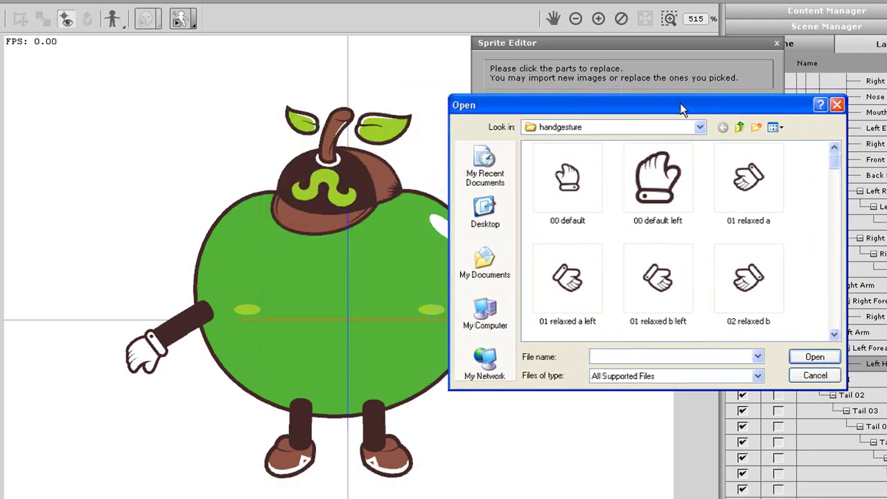
pyautogui.click(655, 185)
pyautogui.click(812, 357)
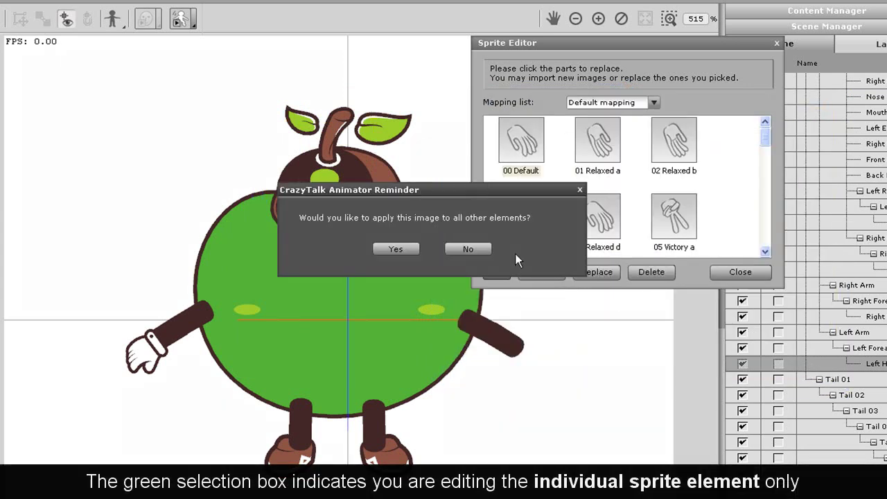
pyautogui.click(470, 249)
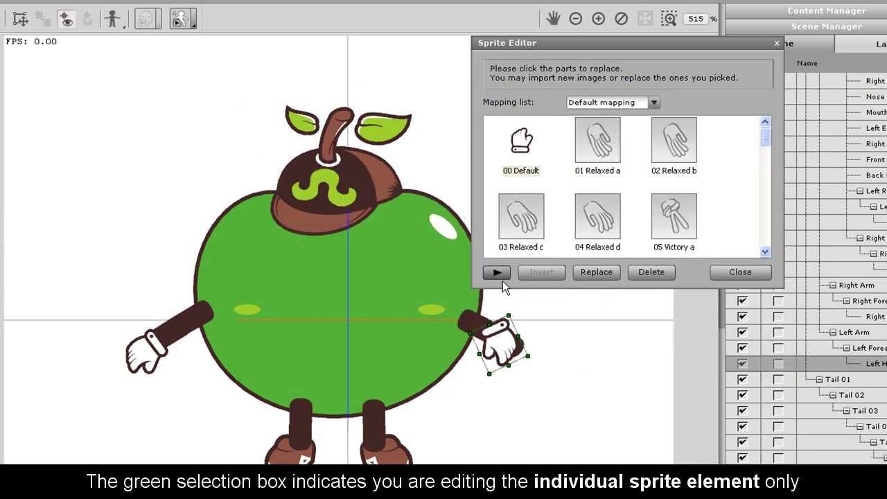
pyautogui.moveTo(502, 345); pyautogui.dragTo(525, 360)
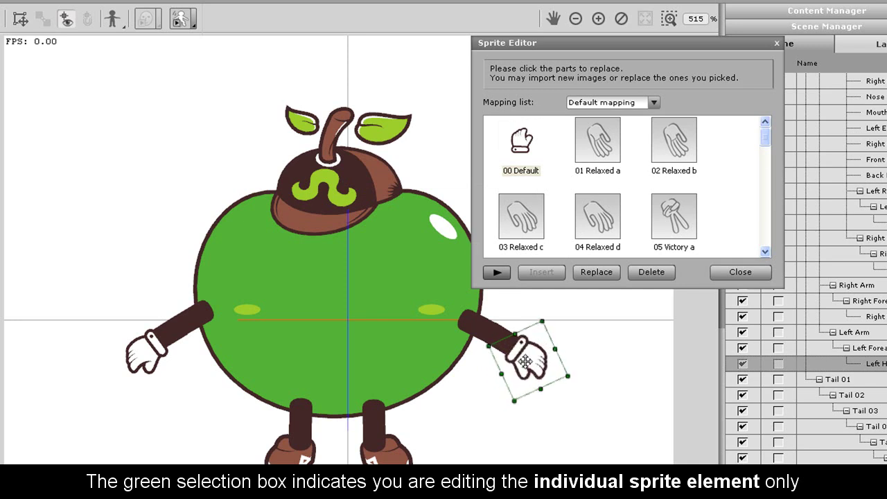
# - Replace 01 Relaxed a with its custom glove image and preview the default, Relaxed a and Victory a sprites
pyautogui.click(602, 149)
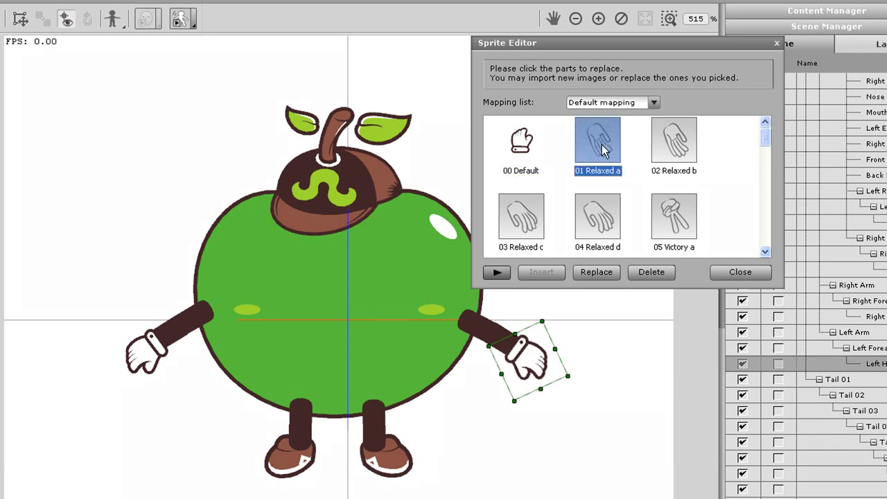
pyautogui.click(596, 273)
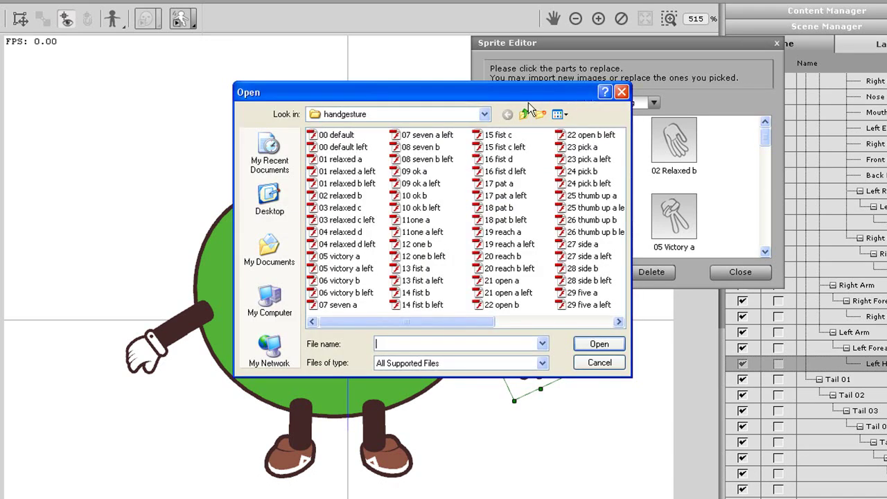
pyautogui.click(560, 114)
pyautogui.click(581, 130)
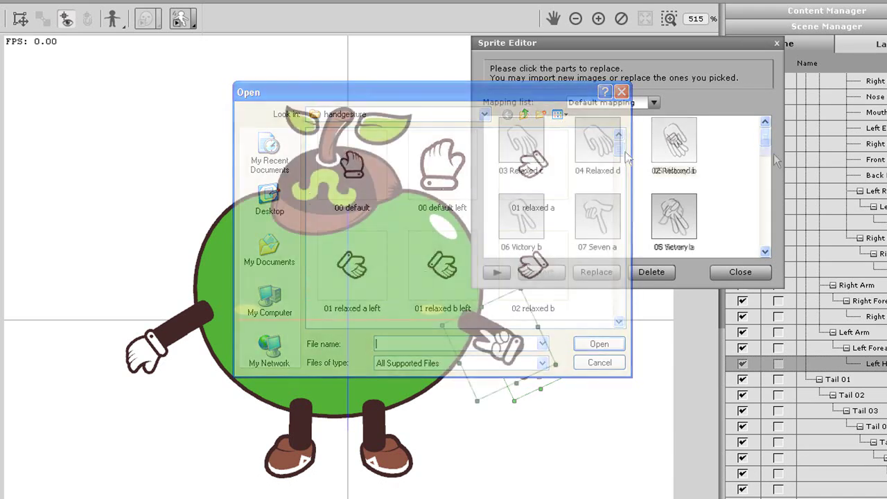
pyautogui.scroll(1, 769, 146)
pyautogui.click(528, 146)
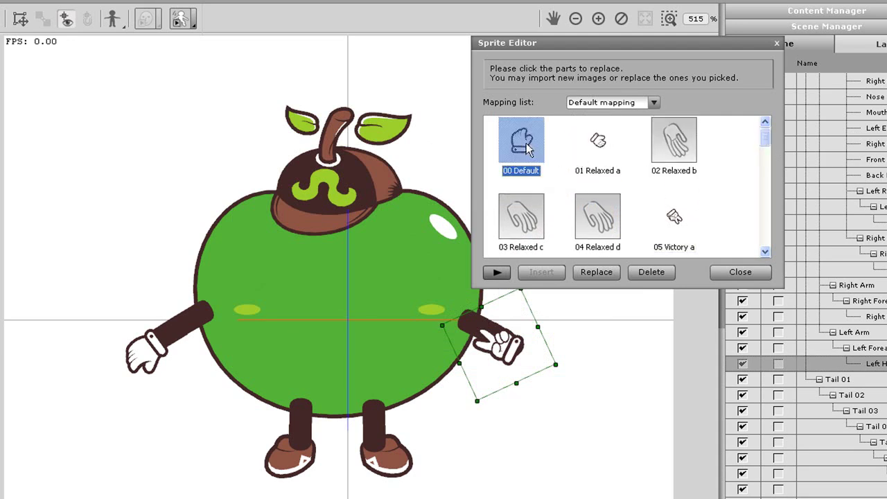
pyautogui.click(595, 145)
pyautogui.click(678, 218)
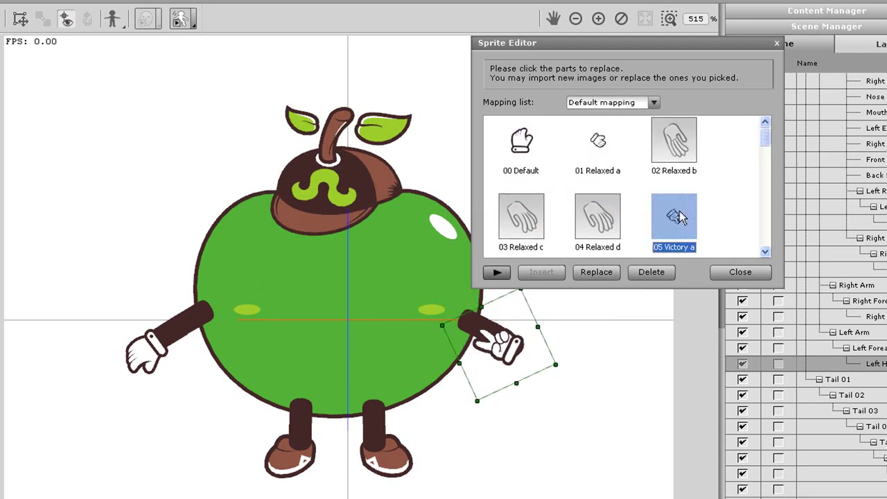
pyautogui.click(607, 141)
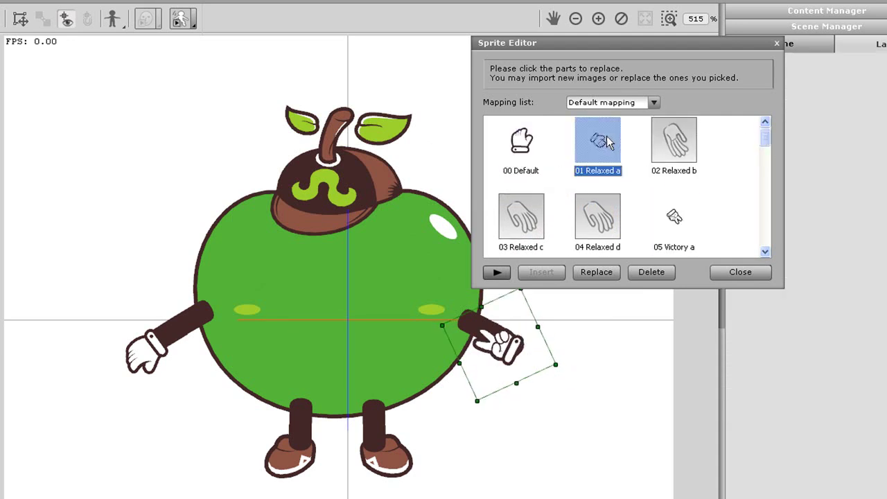
# - Nudge the left hand and seat the default glove sprite at the arm end
pyautogui.click(739, 272)
pyautogui.moveTo(509, 345); pyautogui.dragTo(525, 353)
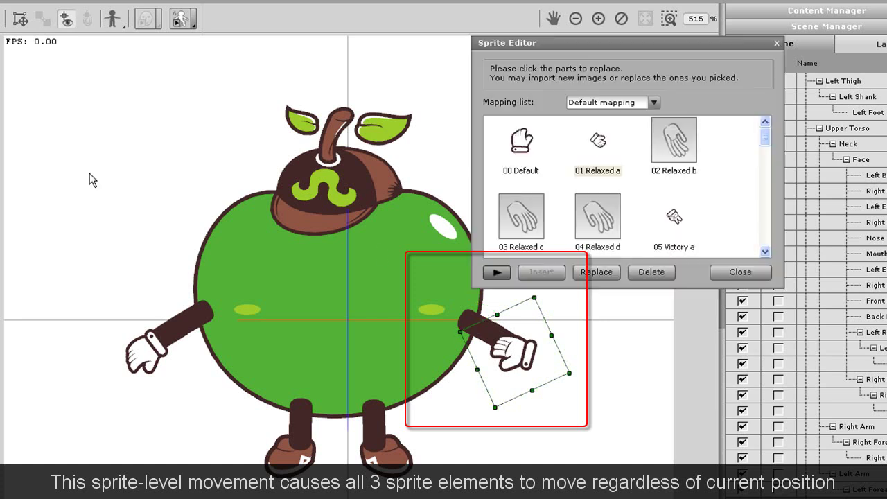
pyautogui.moveTo(516, 353)
pyautogui.mouseDown()
pyautogui.moveTo(526, 366)
pyautogui.moveTo(523, 359)
pyautogui.mouseUp()
pyautogui.click(512, 144)
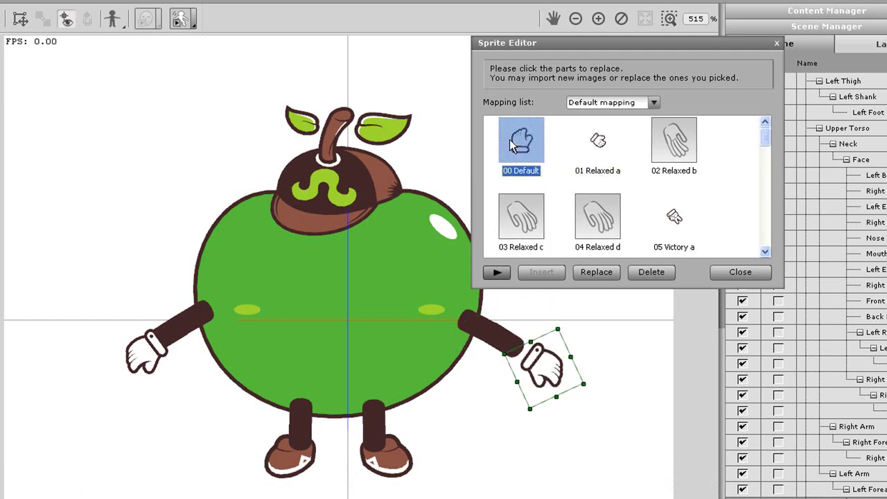
pyautogui.click(602, 152)
pyautogui.click(529, 141)
pyautogui.moveTo(548, 365); pyautogui.dragTo(532, 357)
# - Align the Victory a hand with the arm end and cycle the glove sprites, ending on Relaxed a
pyautogui.click(598, 144)
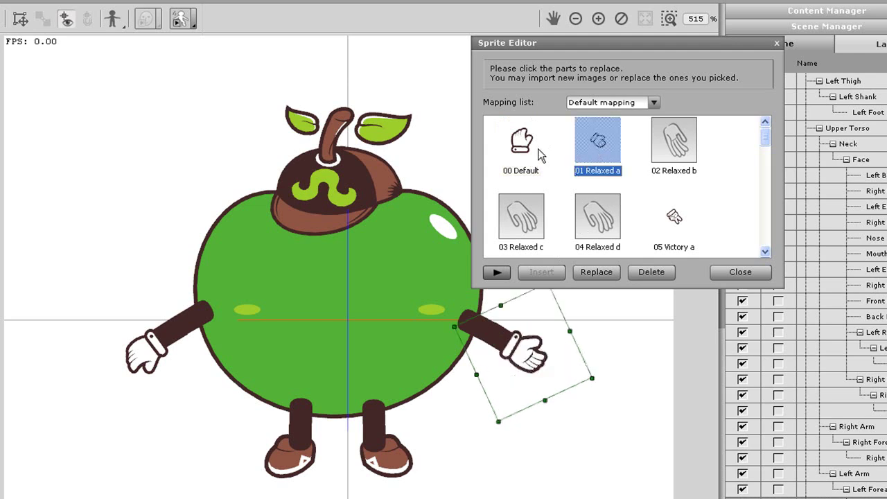
pyautogui.click(680, 227)
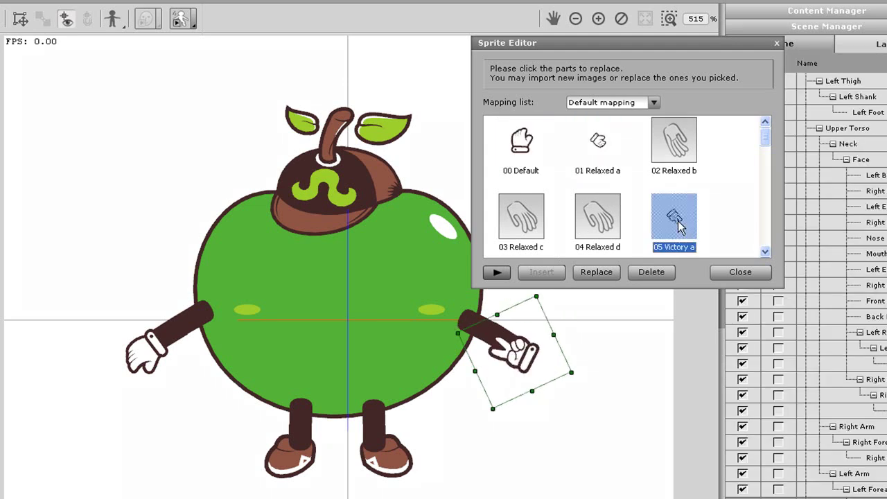
pyautogui.click(517, 355)
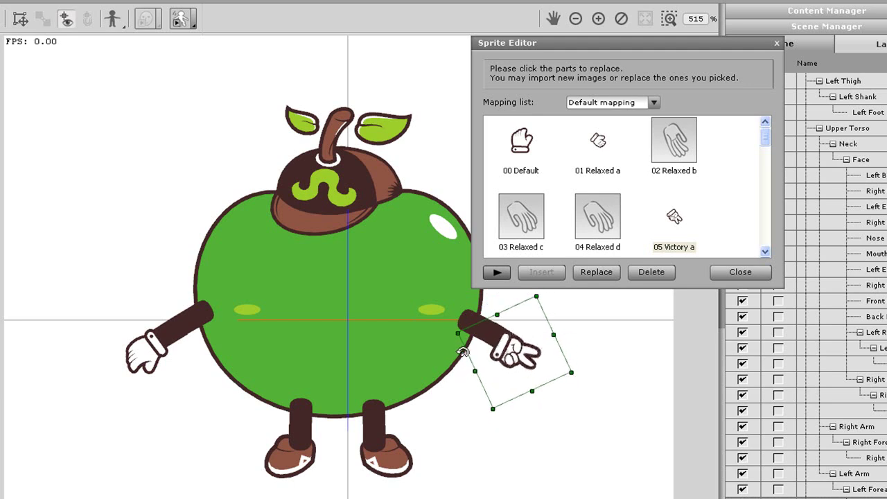
pyautogui.moveTo(507, 356); pyautogui.dragTo(527, 360)
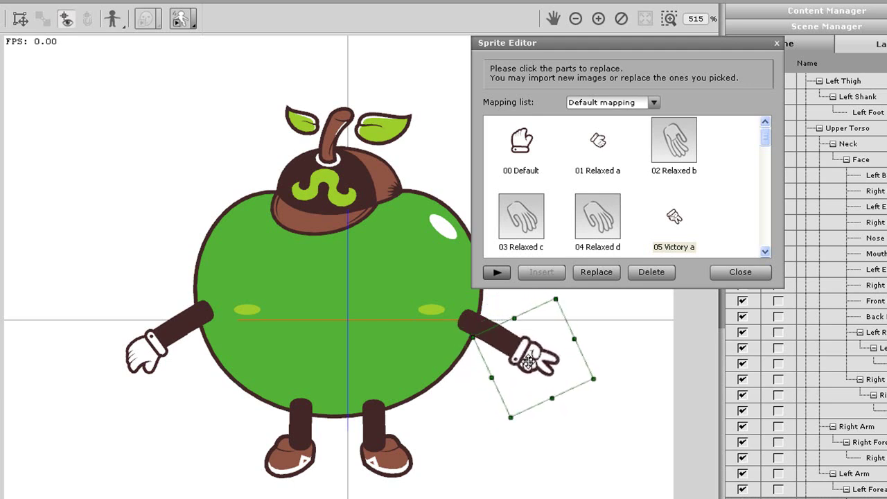
pyautogui.click(607, 147)
pyautogui.click(526, 147)
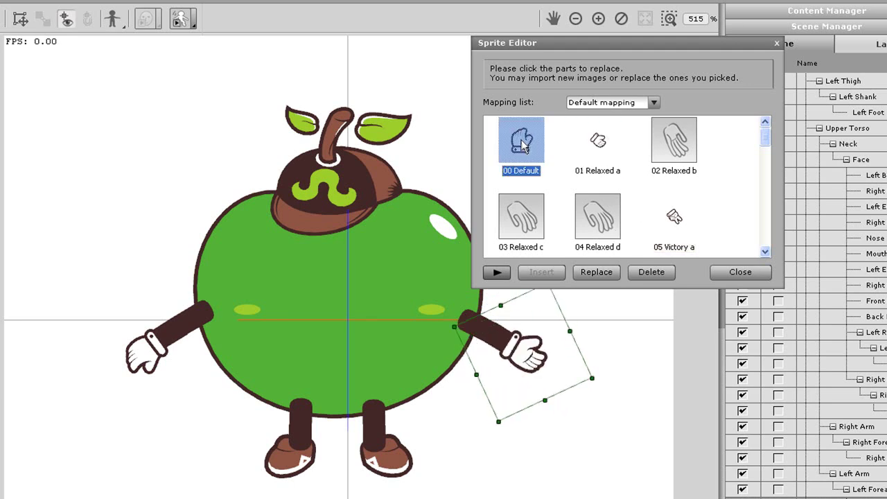
pyautogui.click(678, 221)
pyautogui.click(603, 140)
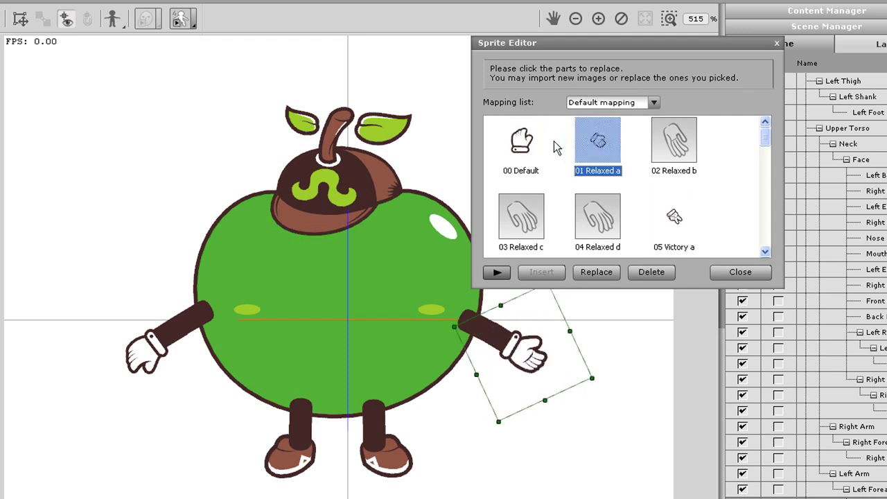
pyautogui.moveTo(532, 335); pyautogui.dragTo(532, 342)
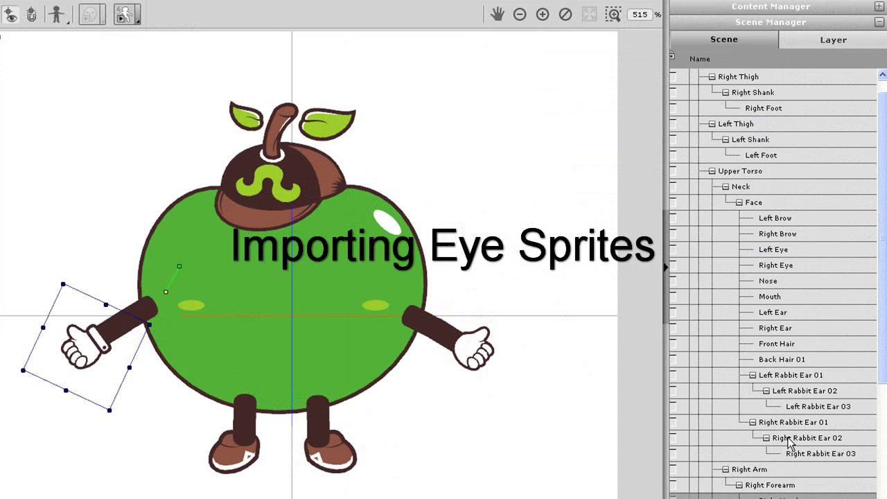
# - Replace the Left Eye's 01 Normal sprite with '1 normal eyes.left', applied to that sprite only
pyautogui.click(777, 251)
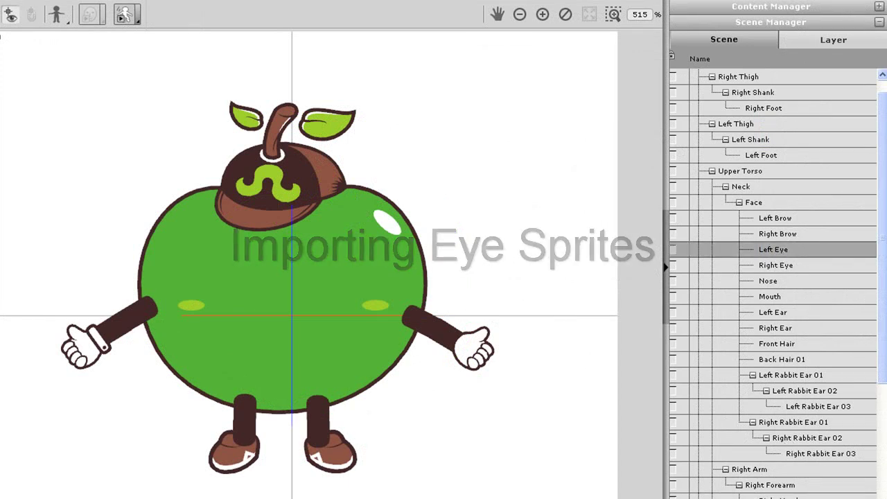
pyautogui.click(91, 14)
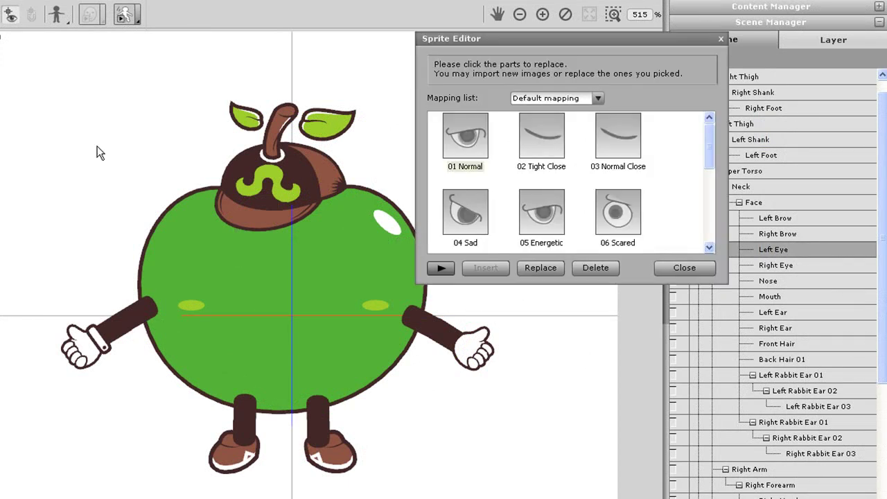
pyautogui.click(556, 269)
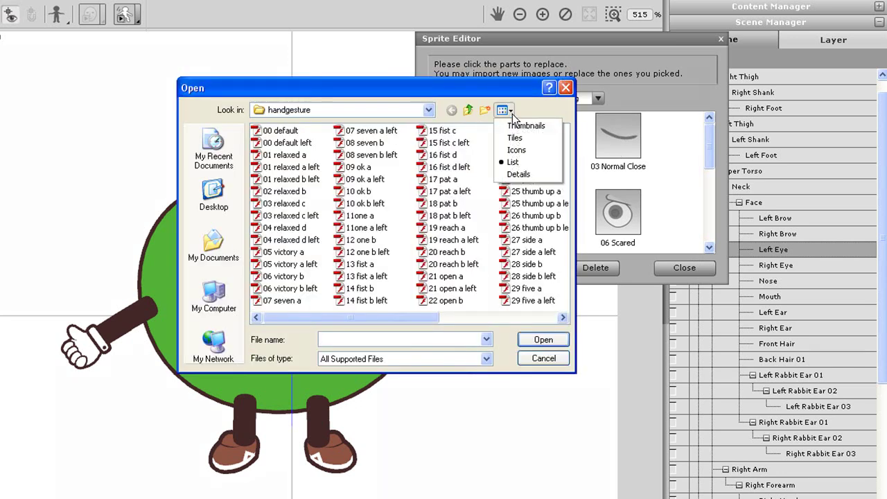
pyautogui.click(526, 126)
pyautogui.click(467, 110)
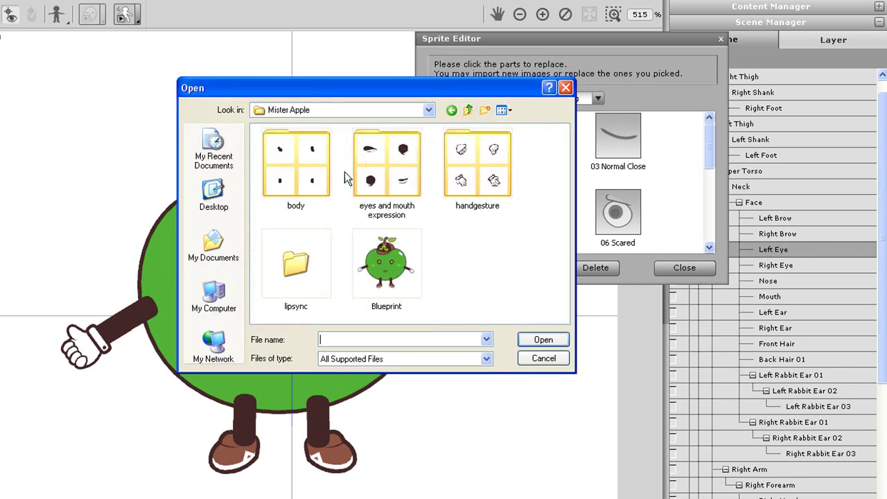
pyautogui.doubleClick(383, 173)
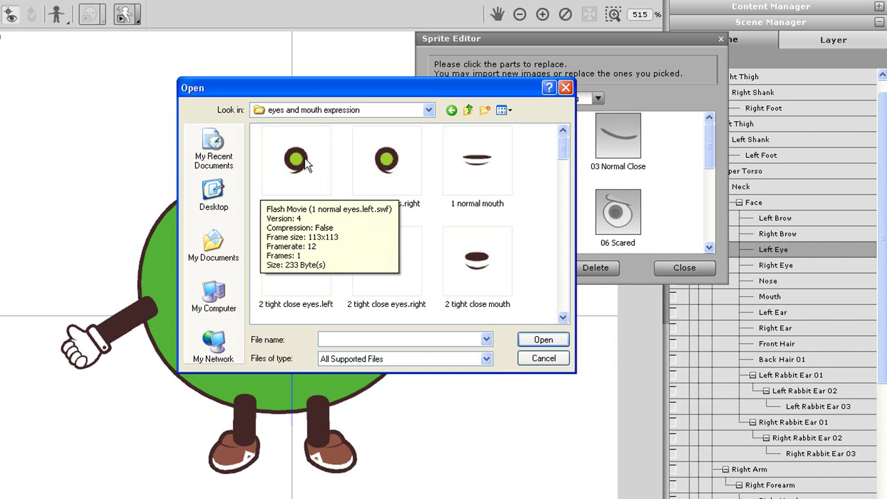
pyautogui.click(382, 172)
pyautogui.click(544, 339)
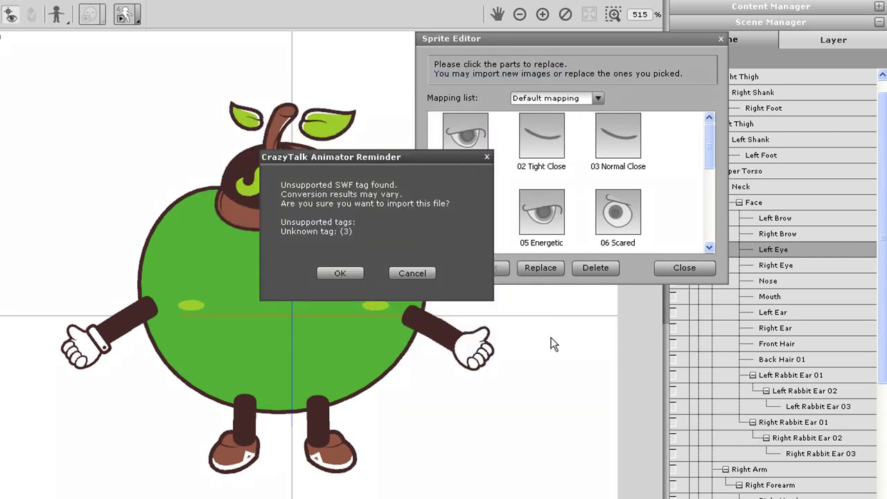
pyautogui.click(343, 276)
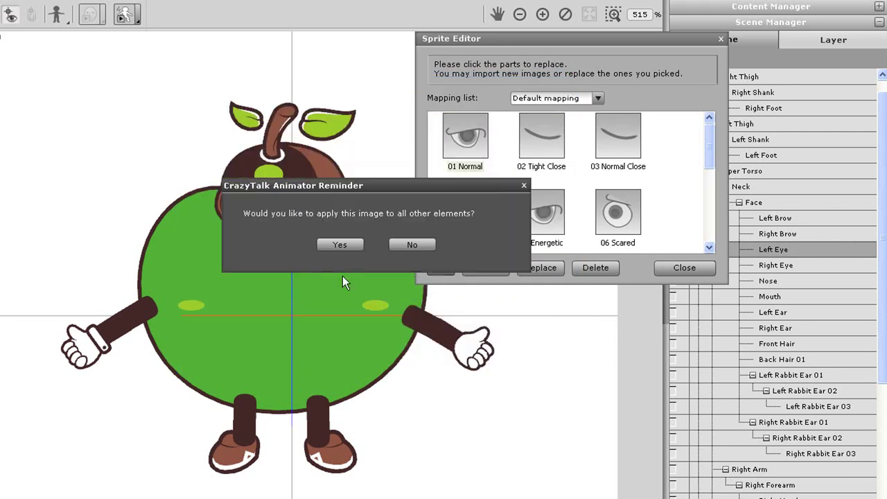
pyautogui.click(409, 245)
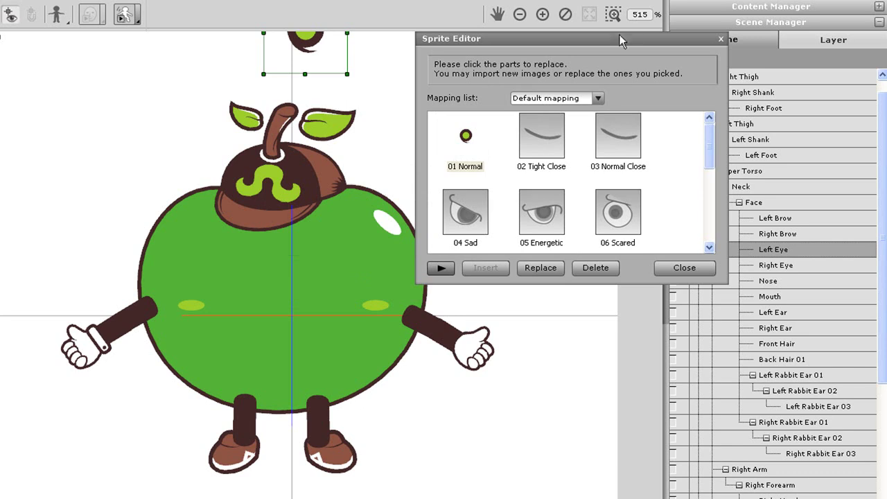
pyautogui.click(498, 14)
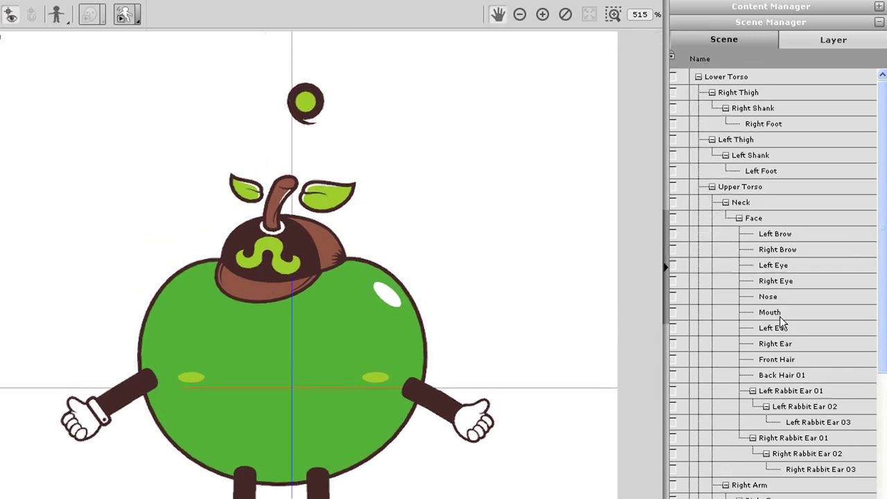
# - Select the floating eye and begin replacing its Tight Close sprite from a file
pyautogui.click(786, 265)
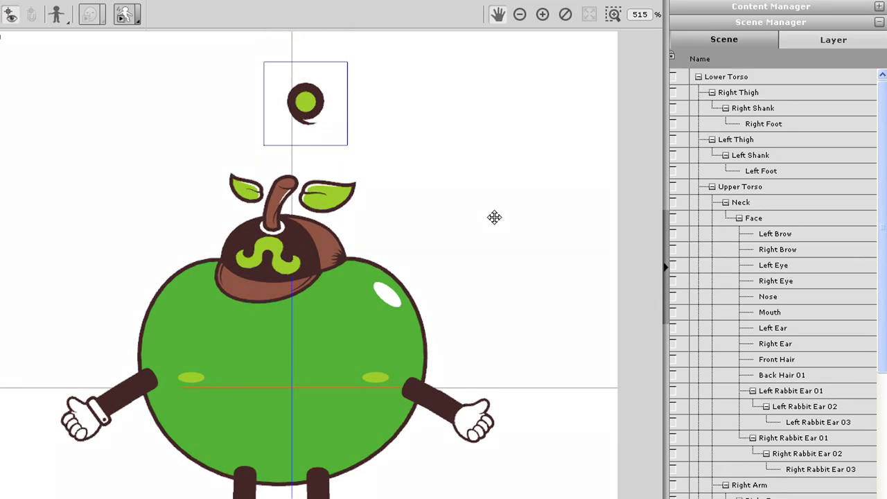
pyautogui.doubleClick(786, 264)
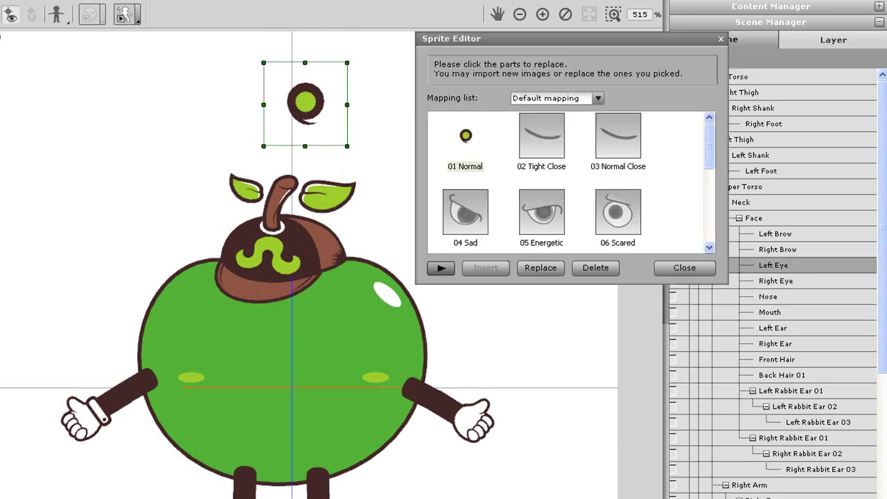
pyautogui.click(545, 138)
pyautogui.click(557, 270)
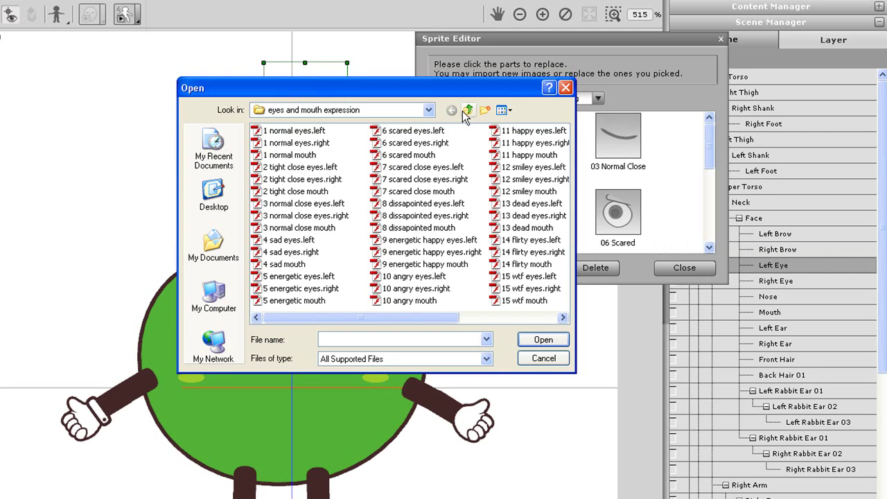
pyautogui.click(505, 111)
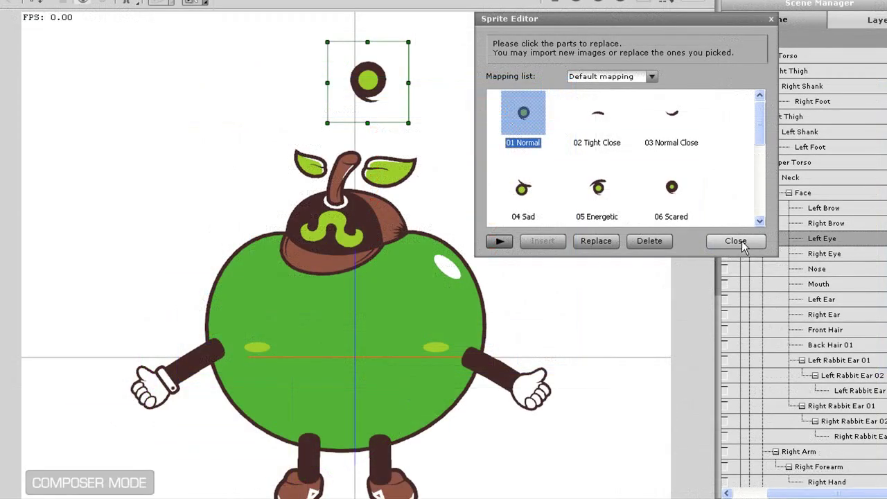
pyautogui.click(736, 241)
# - Move the eye down onto the apple's face and preview the Energetic, Tight Close, Sad and Scared eyes
pyautogui.moveTo(374, 84); pyautogui.dragTo(373, 333)
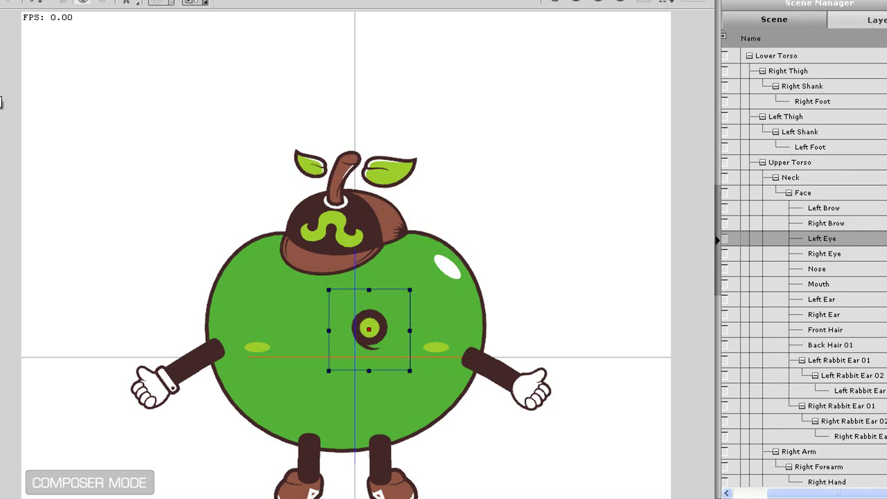
pyautogui.doubleClick(374, 331)
pyautogui.click(588, 191)
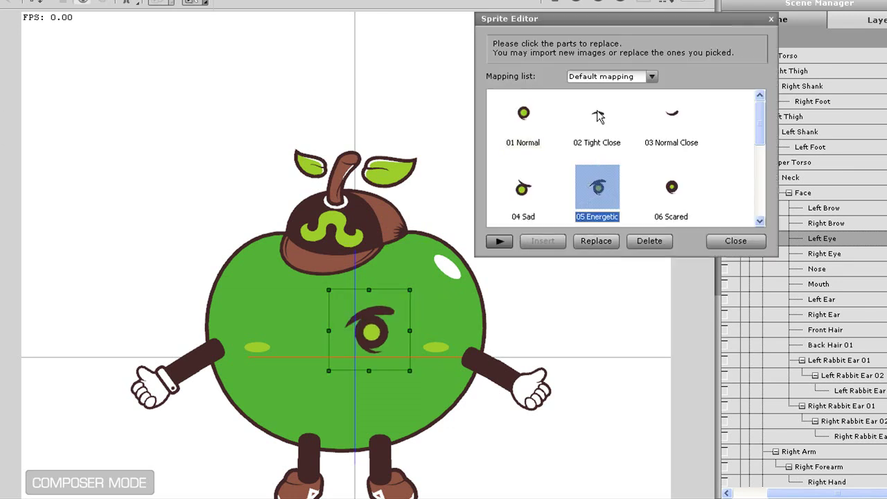
pyautogui.click(597, 117)
pyautogui.click(540, 198)
pyautogui.click(680, 178)
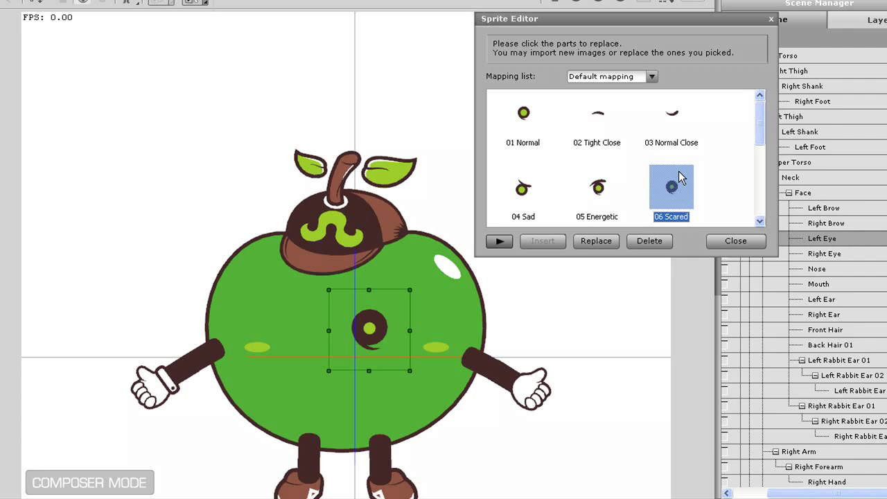
# - Switch the right eye to Custom mapping and add the '13 dead eyes.left' X eye
pyautogui.click(669, 123)
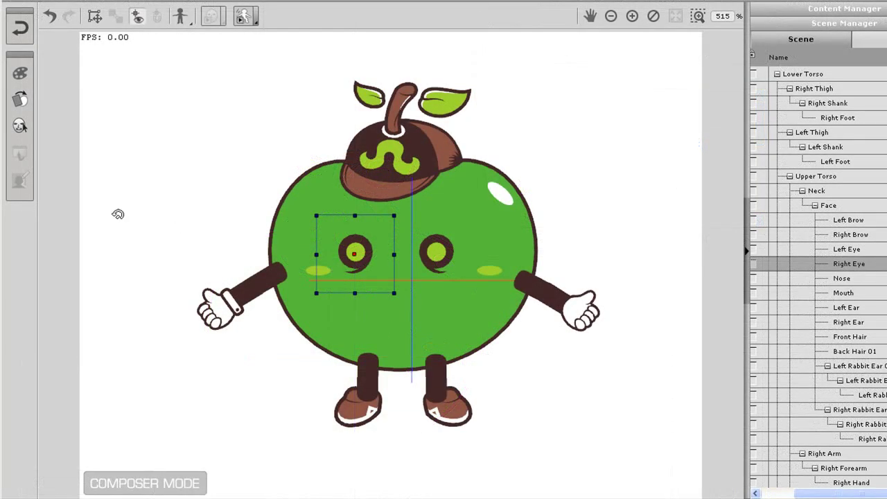
pyautogui.click(20, 99)
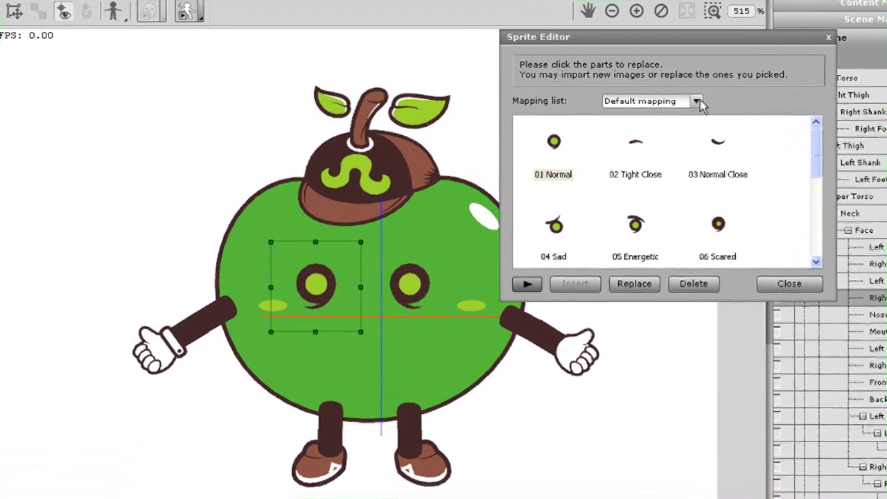
pyautogui.click(684, 94)
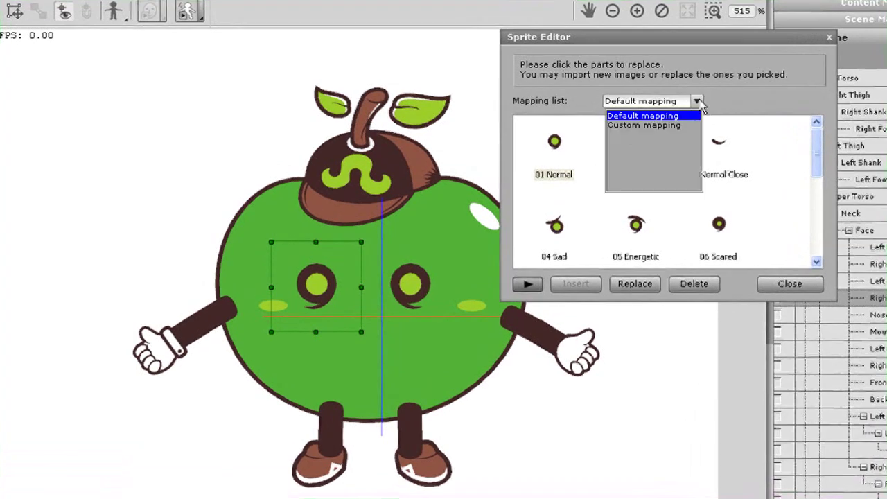
pyautogui.click(654, 125)
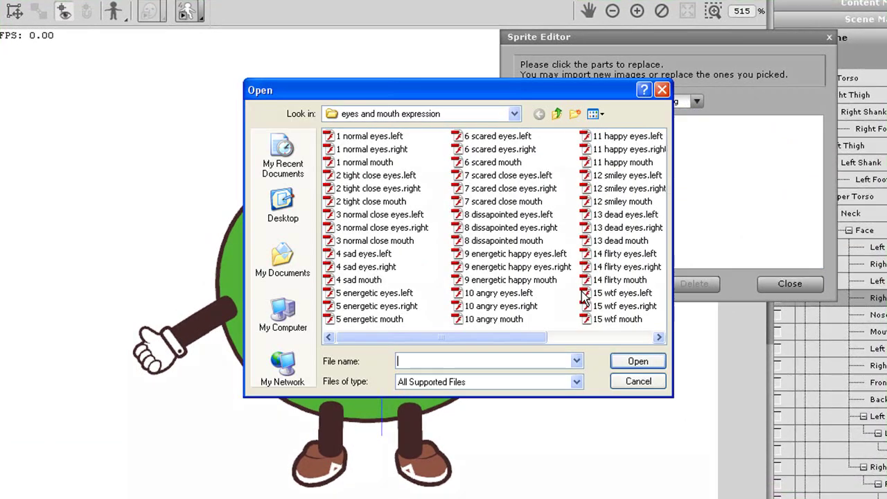
pyautogui.click(594, 113)
pyautogui.click(610, 123)
pyautogui.moveTo(658, 155); pyautogui.dragTo(670, 298)
pyautogui.click(381, 264)
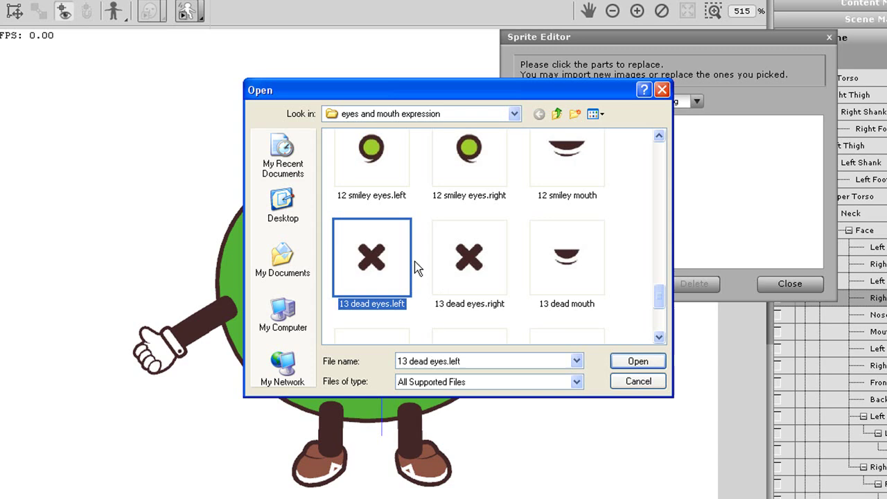
pyautogui.click(629, 365)
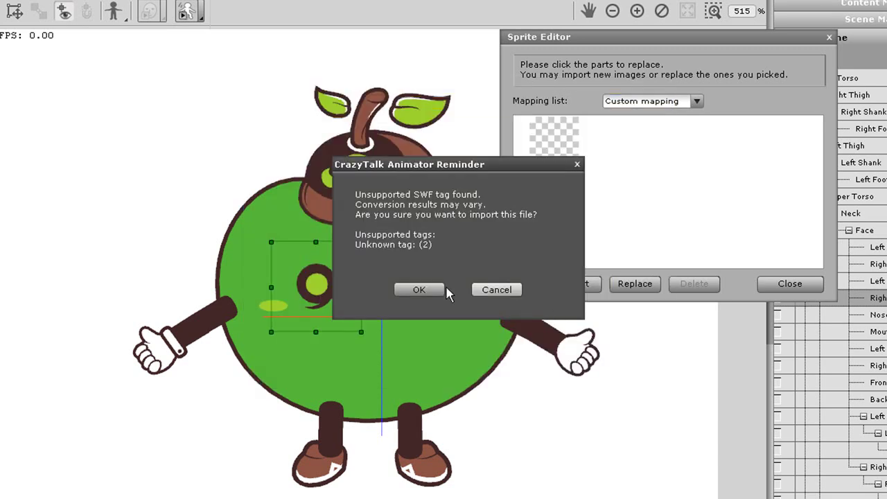
pyautogui.click(413, 292)
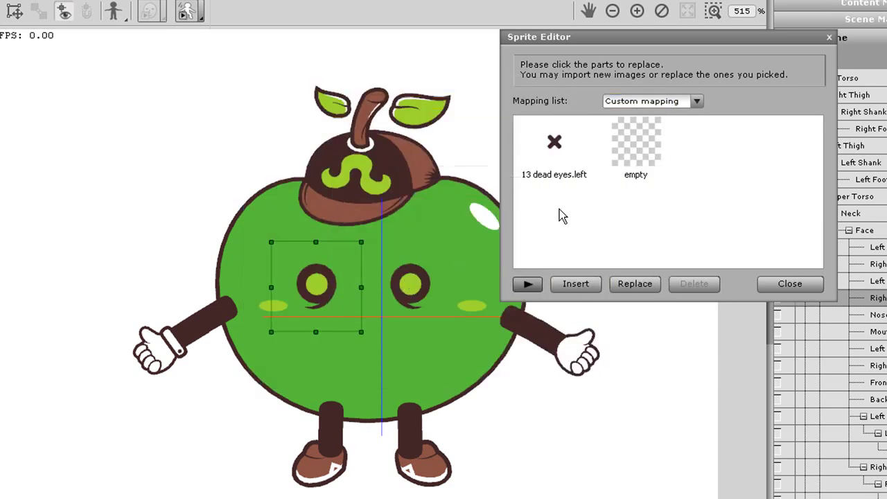
pyautogui.click(555, 149)
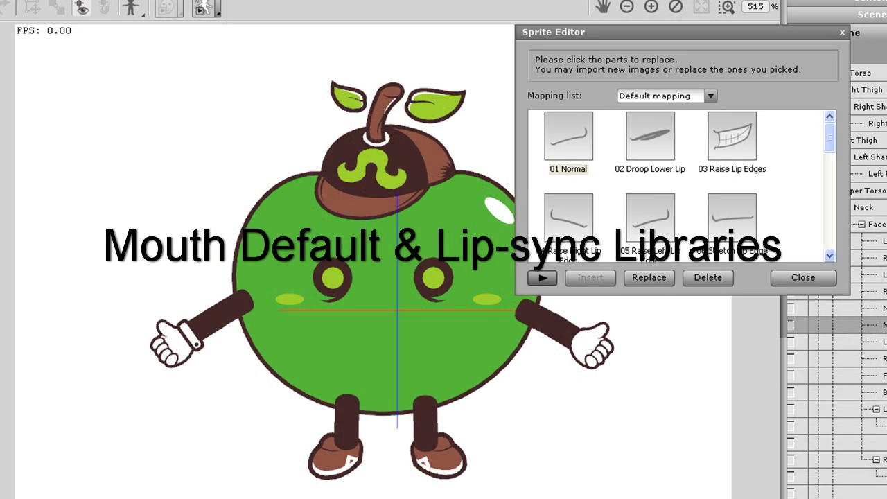
# - Replace the 01 Normal mouth sprite with the '1 normal' image, applied to this sprite only
pyautogui.click(584, 139)
pyautogui.click(629, 278)
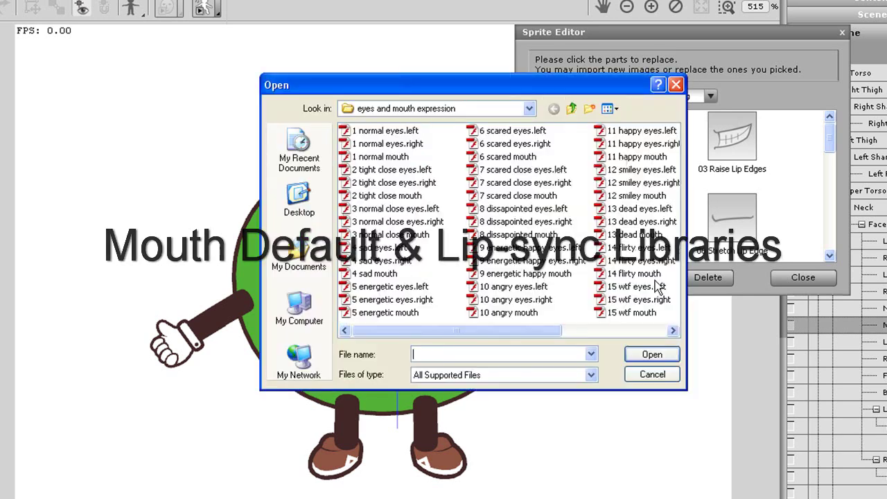
pyautogui.click(609, 108)
pyautogui.click(628, 125)
pyautogui.click(593, 163)
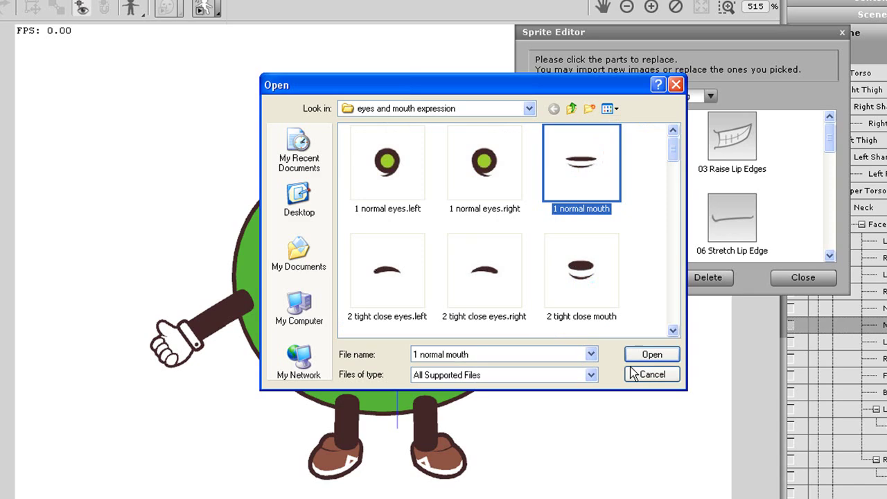
pyautogui.click(648, 358)
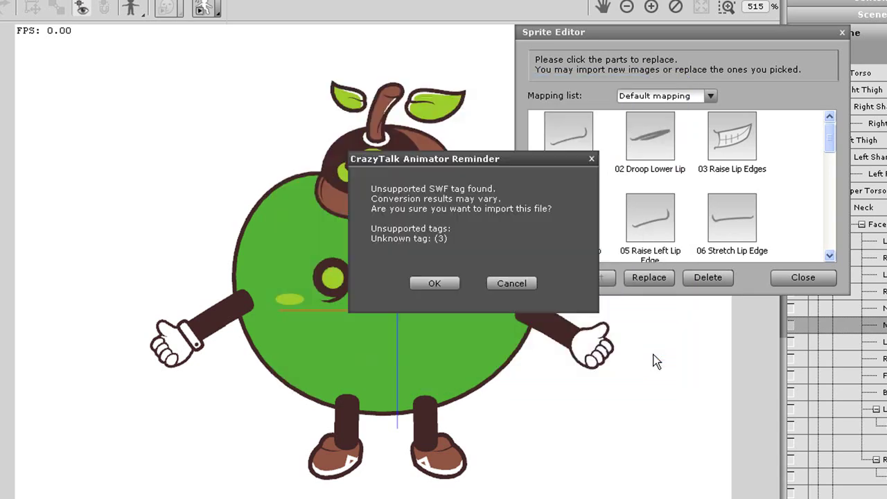
pyautogui.click(441, 289)
pyautogui.click(512, 254)
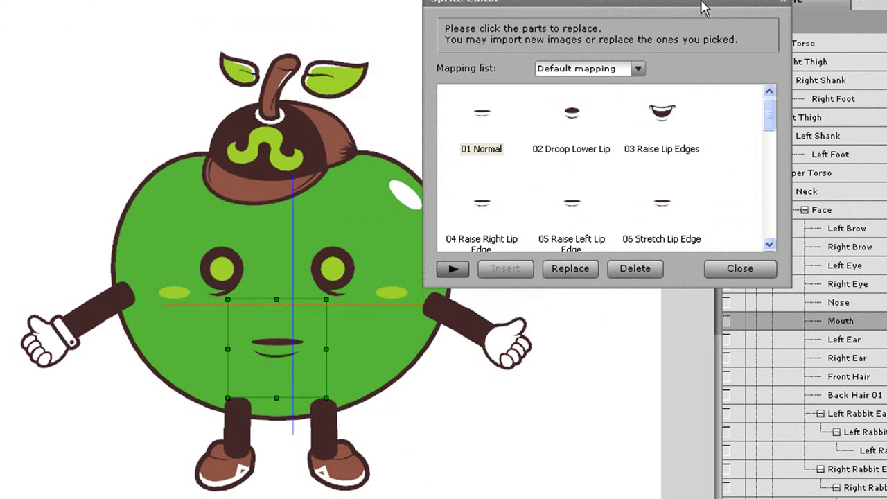
pyautogui.moveTo(697, 4); pyautogui.dragTo(795, 85)
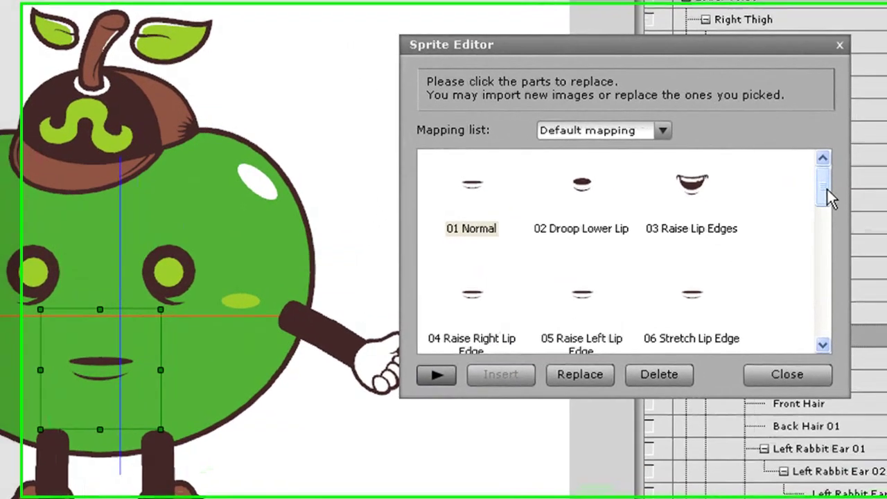
# - Preview the 04 Raise Right, 05 Raise Left and 06 Stretch Lip Edge mouths
pyautogui.scroll(-1, 864, 219)
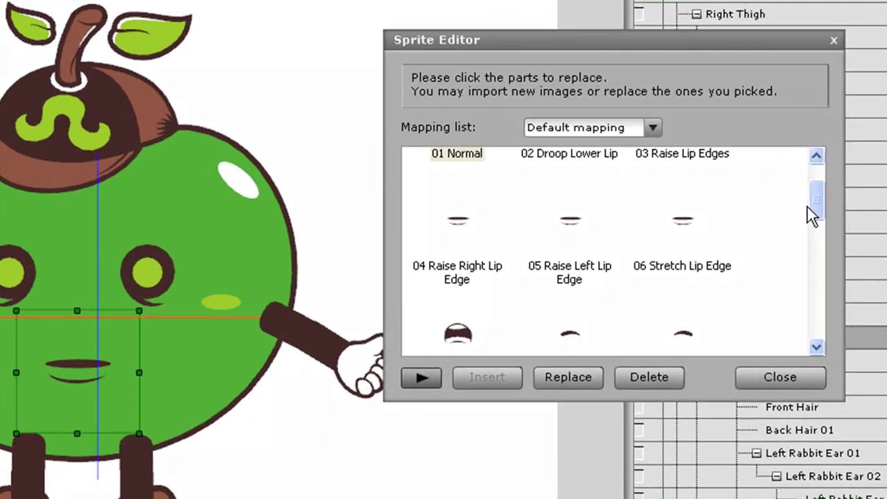
pyautogui.click(454, 233)
pyautogui.click(577, 222)
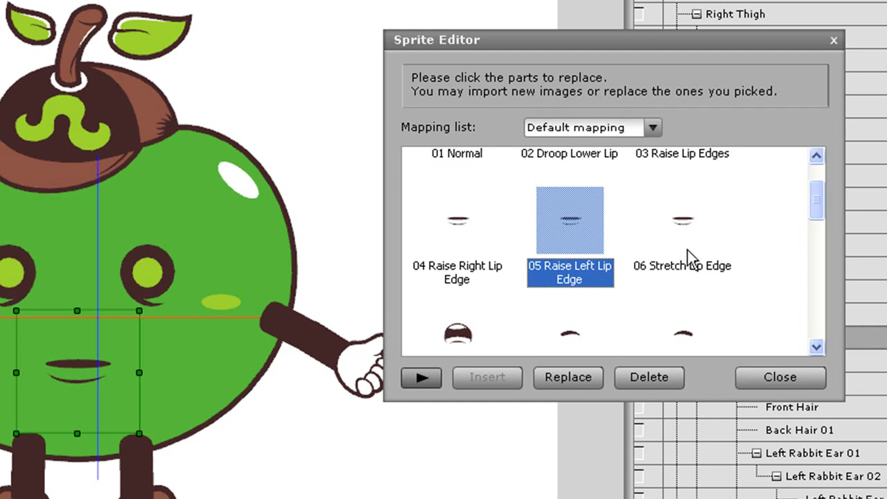
pyautogui.click(682, 222)
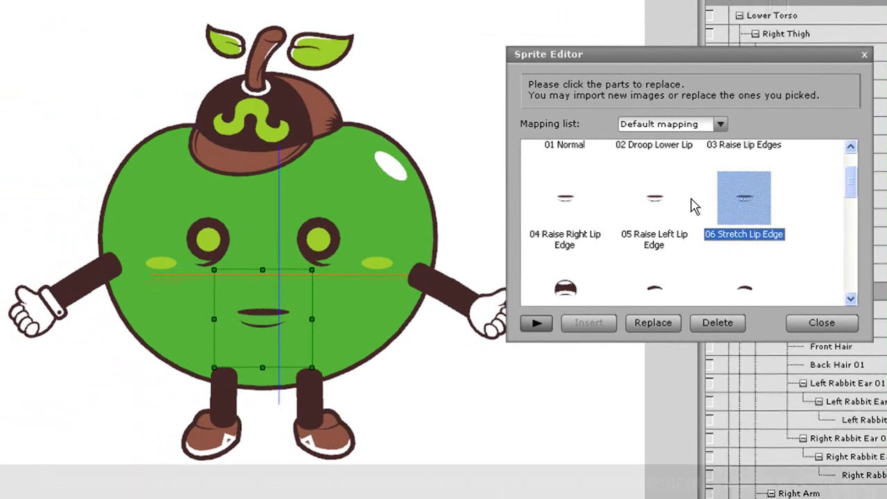
# - Tilt and enlarge the Raise Right and Raise Left Lip Edge mouths, nudging the left one right
pyautogui.click(564, 199)
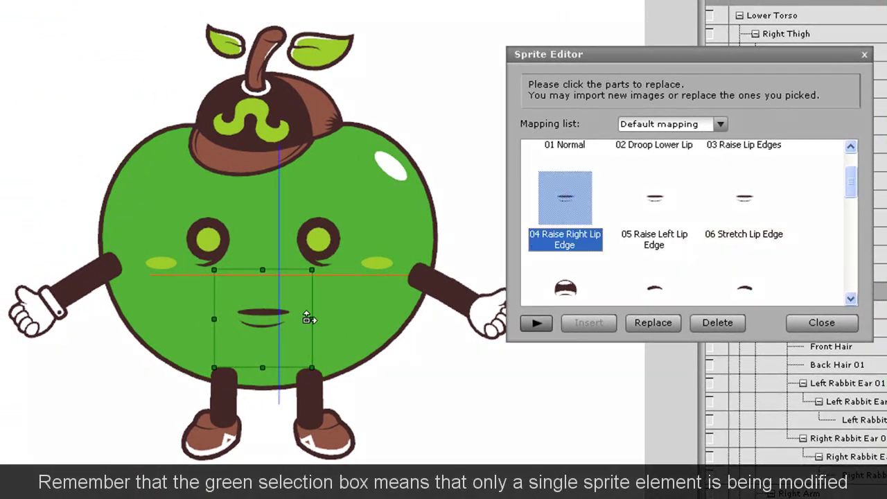
pyautogui.moveTo(330, 333); pyautogui.dragTo(273, 321)
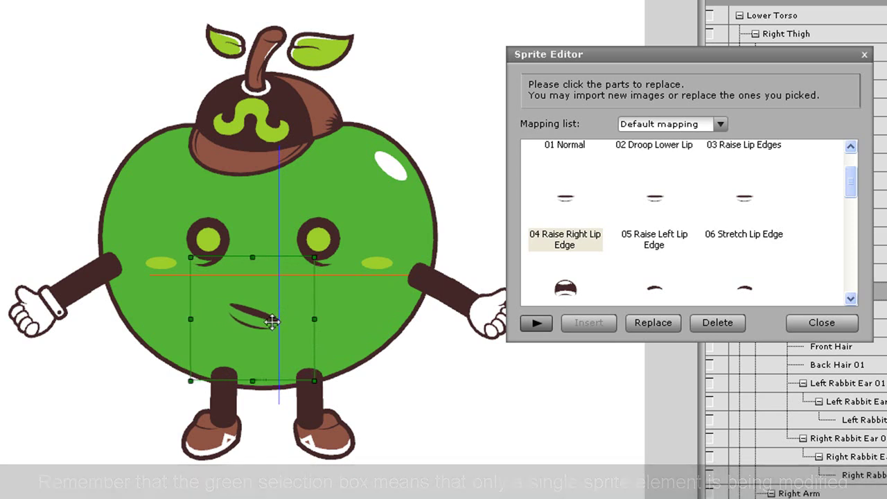
pyautogui.click(657, 208)
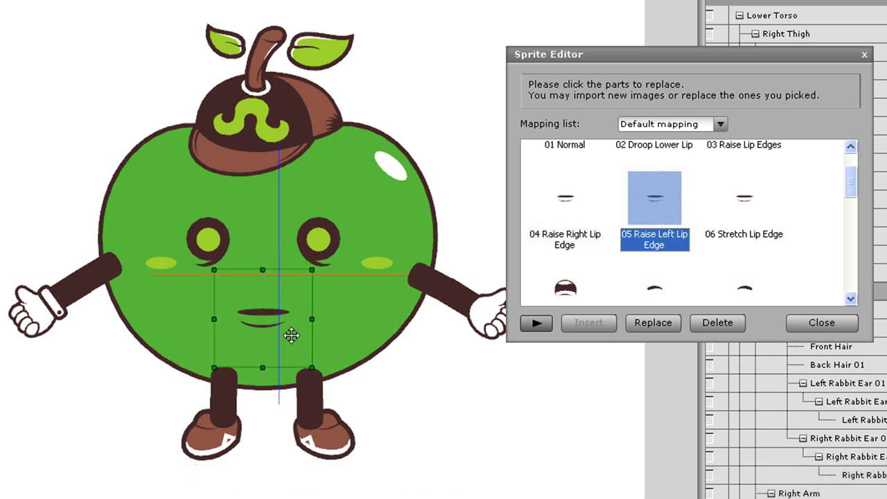
pyautogui.moveTo(323, 339); pyautogui.dragTo(326, 321)
pyautogui.moveTo(268, 317); pyautogui.dragTo(293, 316)
# - Widen and vertically flatten the 06 Stretch Lip Edge mouth
pyautogui.click(740, 216)
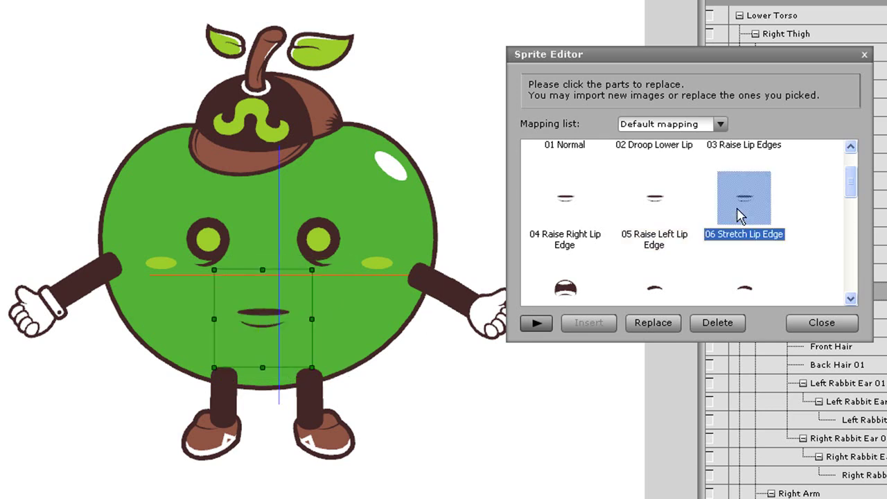
pyautogui.moveTo(319, 318); pyautogui.dragTo(349, 318)
pyautogui.moveTo(265, 270); pyautogui.dragTo(267, 280)
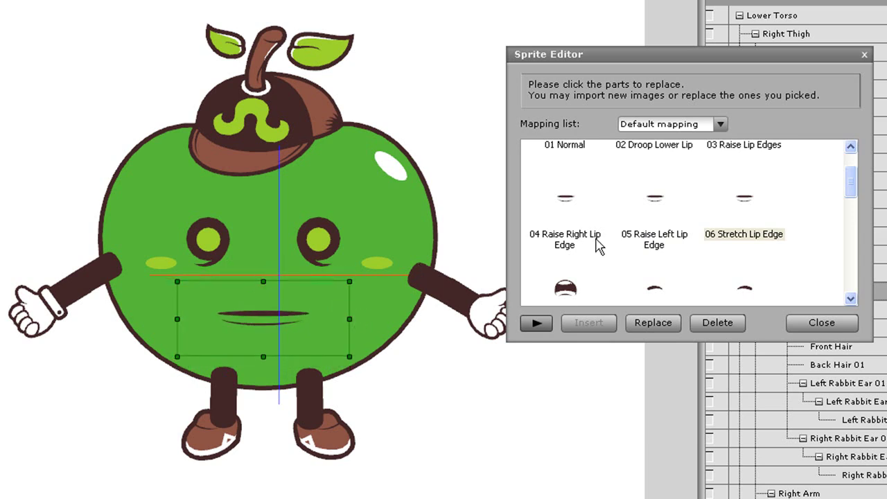
# - Review the adjusted mouth sprites through to the 08 Droop Right Lip Edges frown
pyautogui.click(653, 207)
pyautogui.click(583, 210)
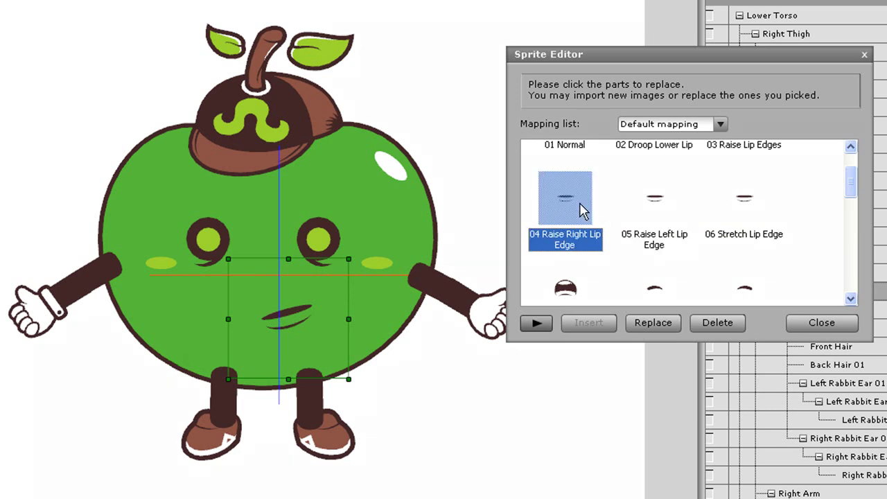
pyautogui.click(661, 203)
pyautogui.click(745, 207)
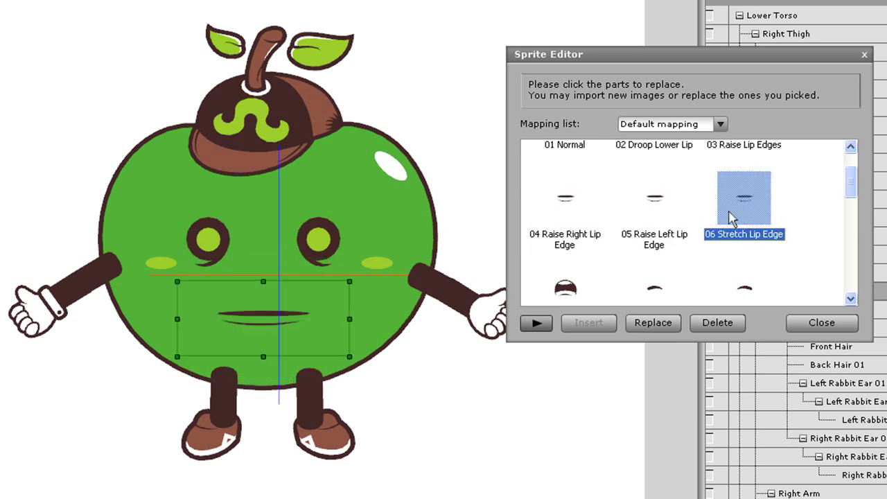
pyautogui.click(589, 293)
pyautogui.click(641, 285)
pyautogui.scroll(-1, 640, 284)
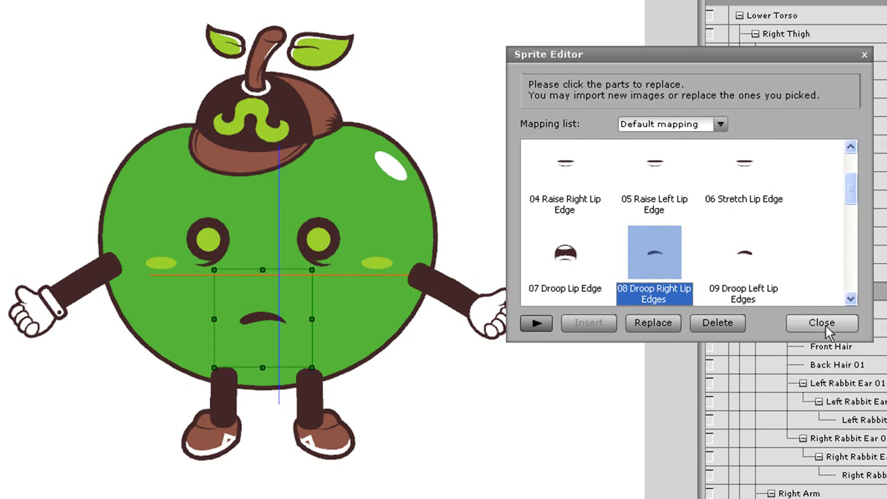
# - Switch to Lips mapping and replace 22 Normal with the '1 normal' mouth image
pyautogui.click(720, 128)
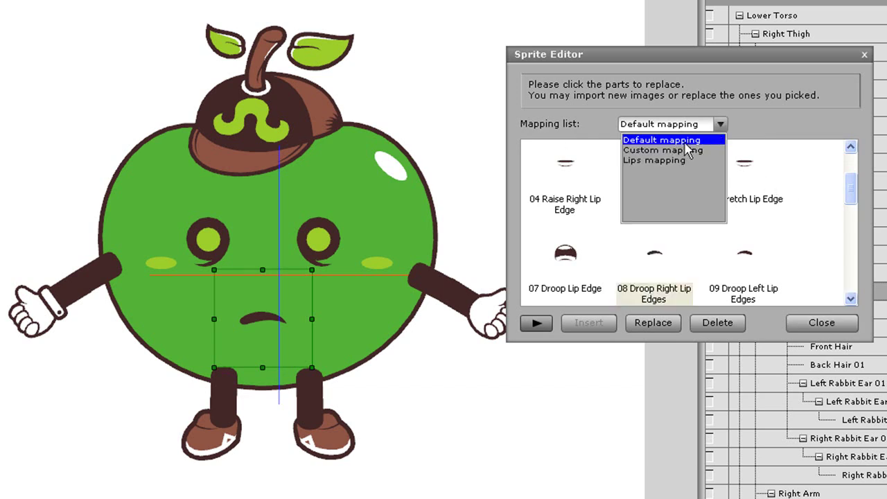
pyautogui.click(663, 160)
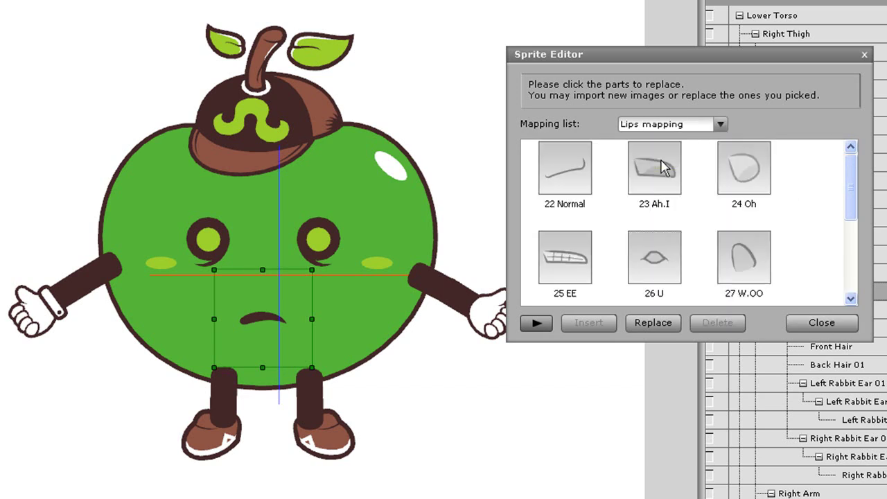
pyautogui.click(572, 166)
pyautogui.click(664, 324)
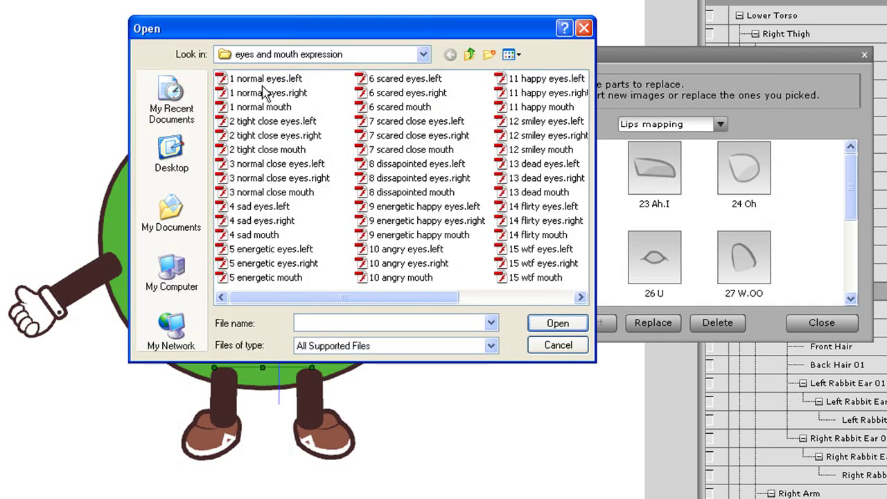
pyautogui.click(513, 54)
pyautogui.click(530, 73)
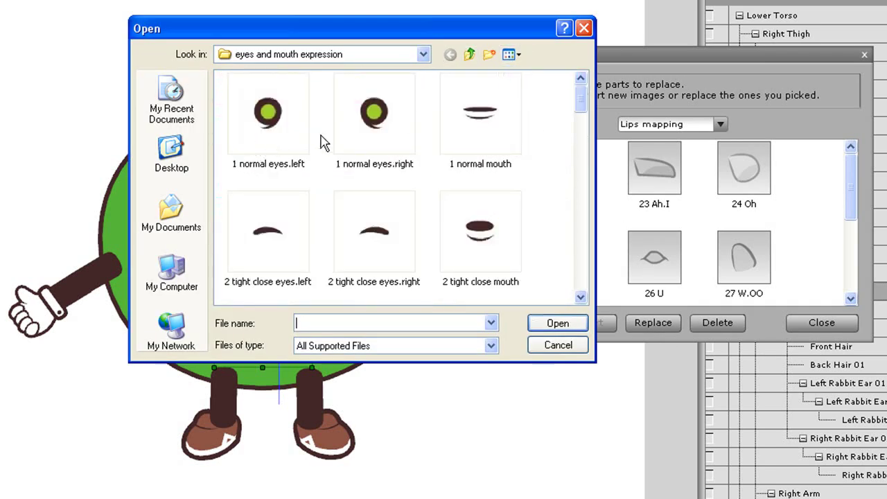
pyautogui.click(490, 142)
pyautogui.click(537, 322)
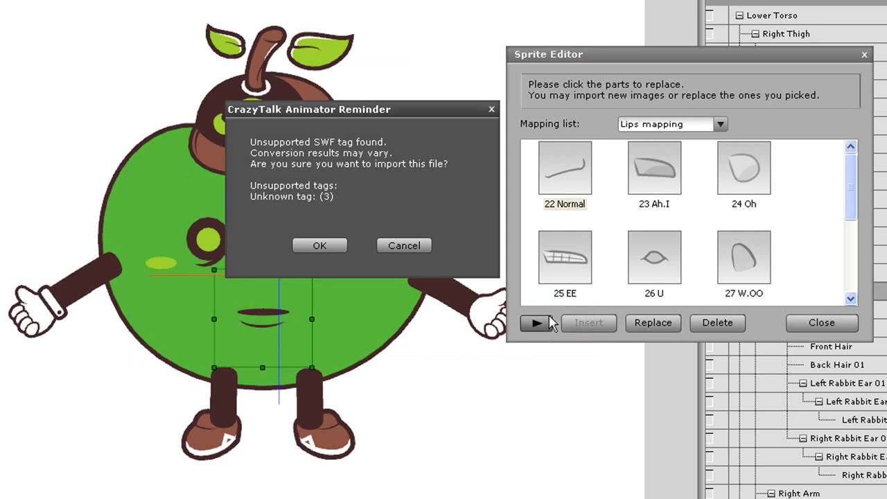
pyautogui.click(335, 245)
pyautogui.click(406, 212)
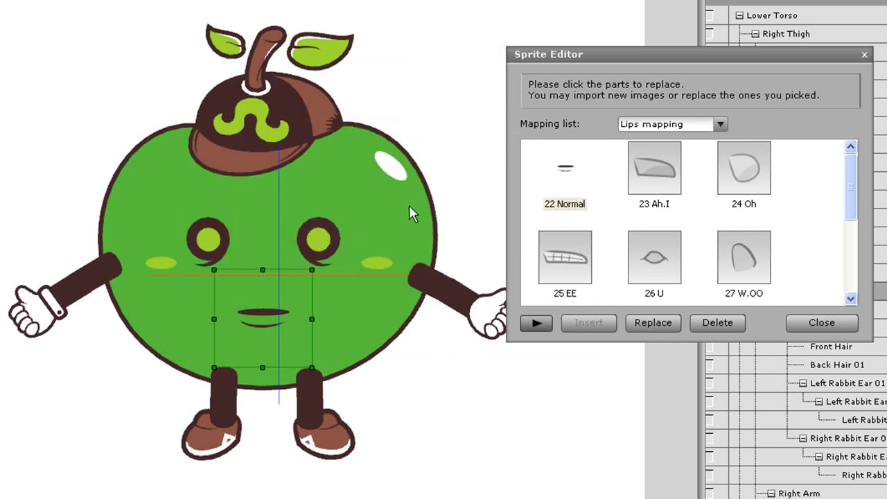
# - Replace the 23 Ah.I lip shape with the ah.i image from the lipsync folder
pyautogui.click(653, 181)
pyautogui.click(653, 323)
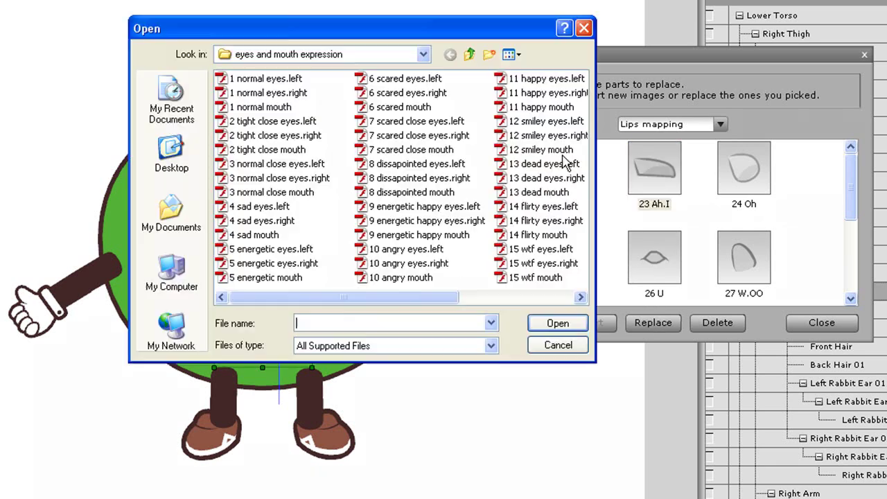
pyautogui.click(470, 54)
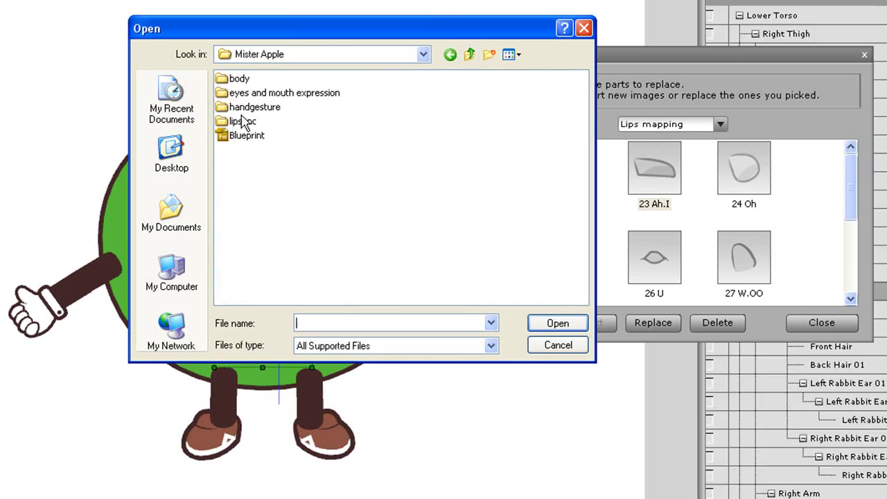
pyautogui.doubleClick(244, 121)
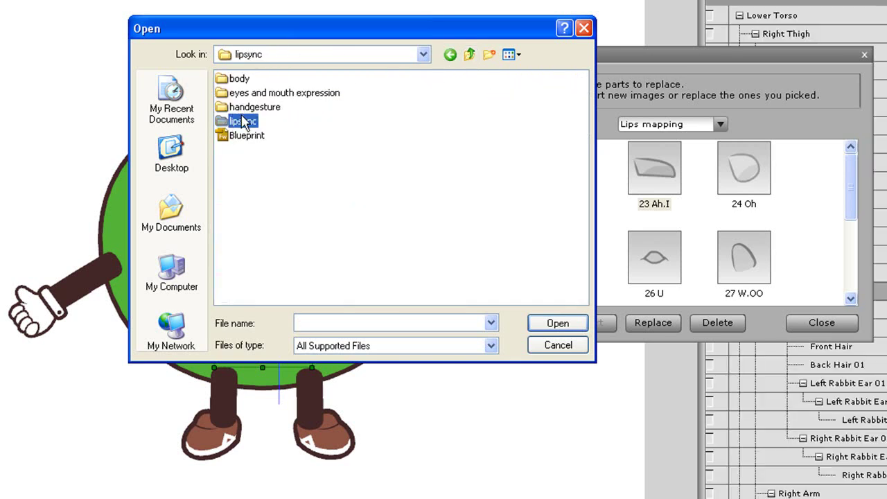
pyautogui.click(511, 54)
pyautogui.click(535, 74)
pyautogui.click(270, 142)
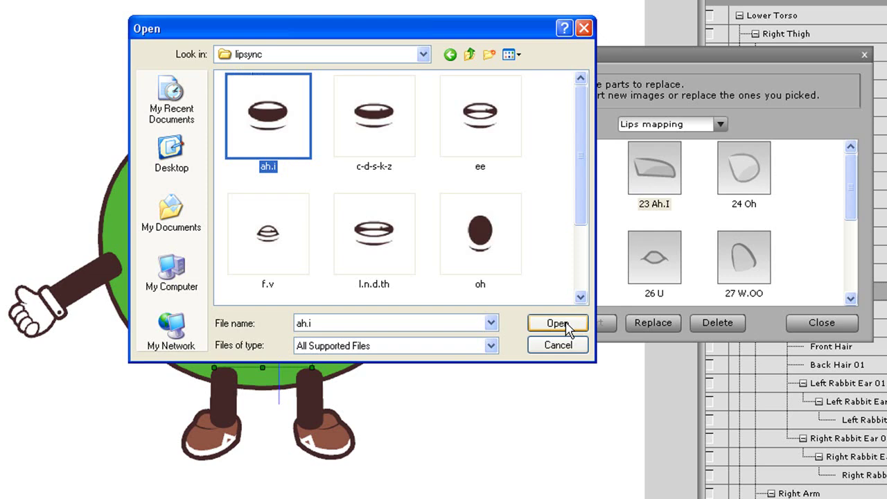
pyautogui.click(584, 324)
pyautogui.click(321, 247)
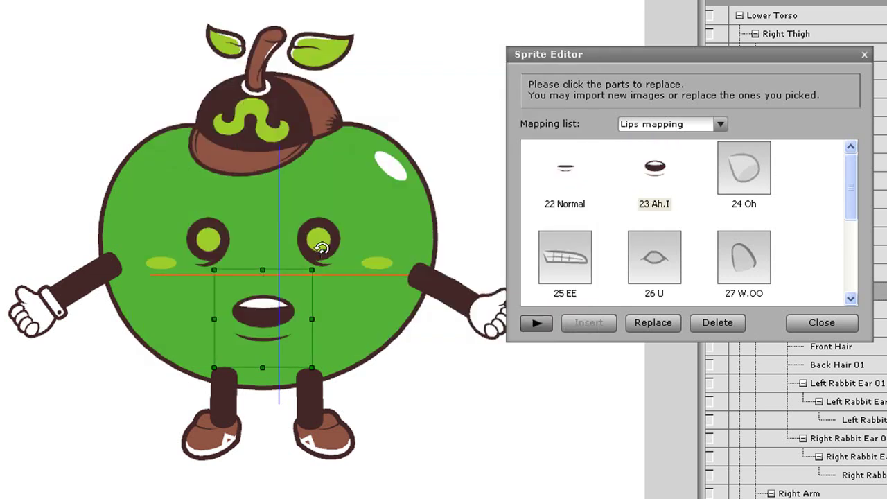
# - Replace the 24 Oh lip shape with the oh mouth image
pyautogui.click(736, 177)
pyautogui.click(654, 323)
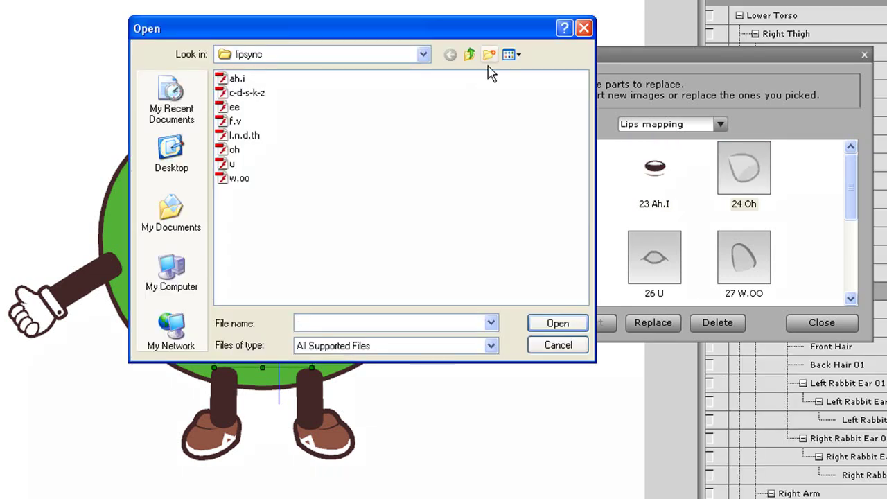
pyautogui.click(511, 54)
pyautogui.click(524, 74)
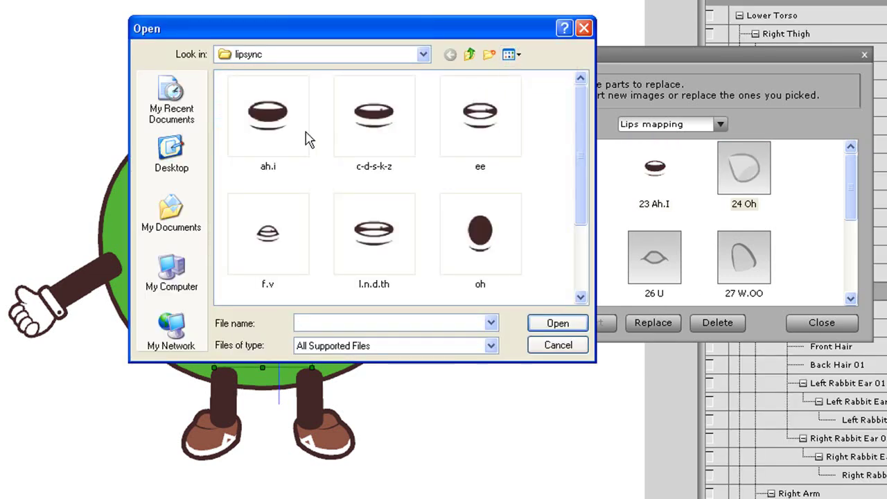
pyautogui.click(487, 260)
pyautogui.click(550, 324)
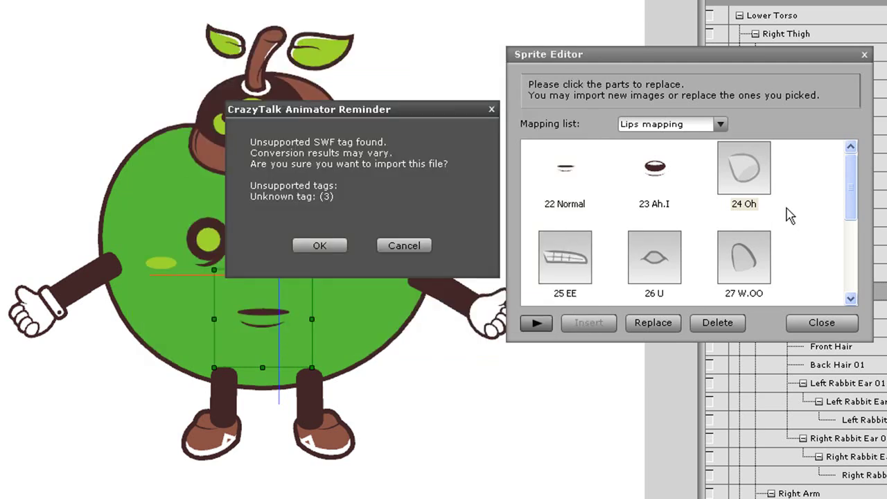
pyautogui.click(305, 245)
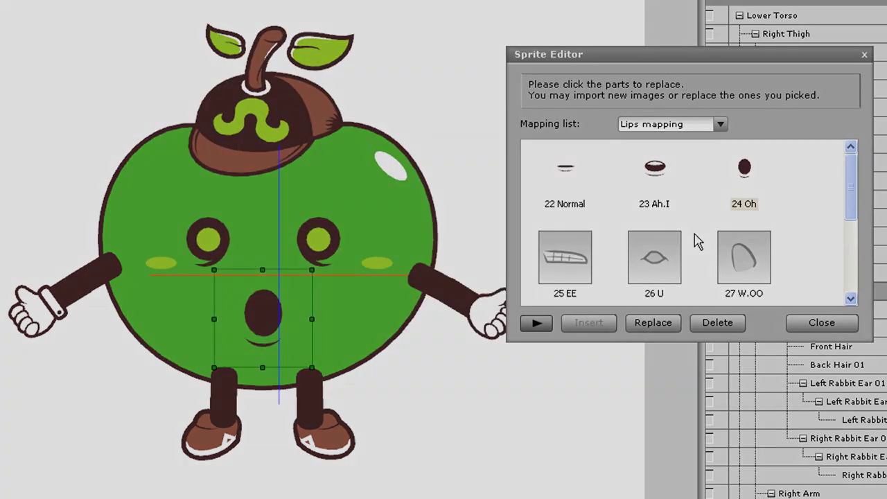